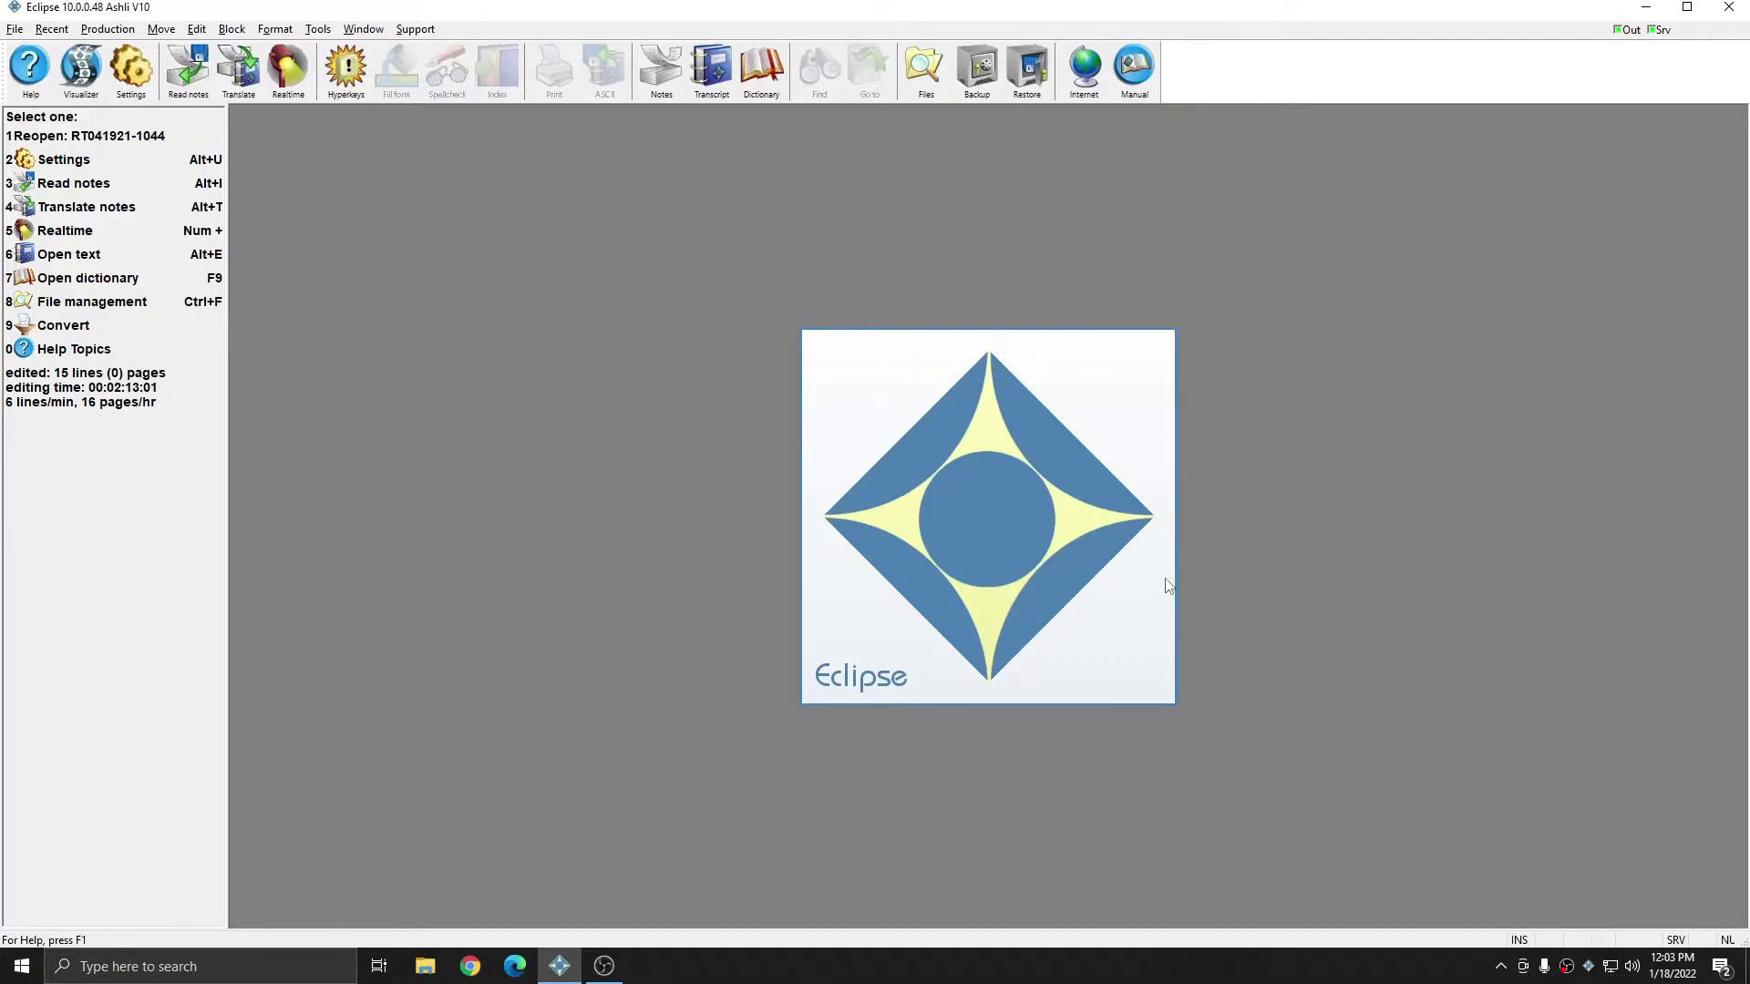
# Open the Confidence Scores Steno transcript and turn on confidence scores in the notebar options
pyautogui.hotkey('alt', 'e')
pyautogui.doubleClick(763, 466)
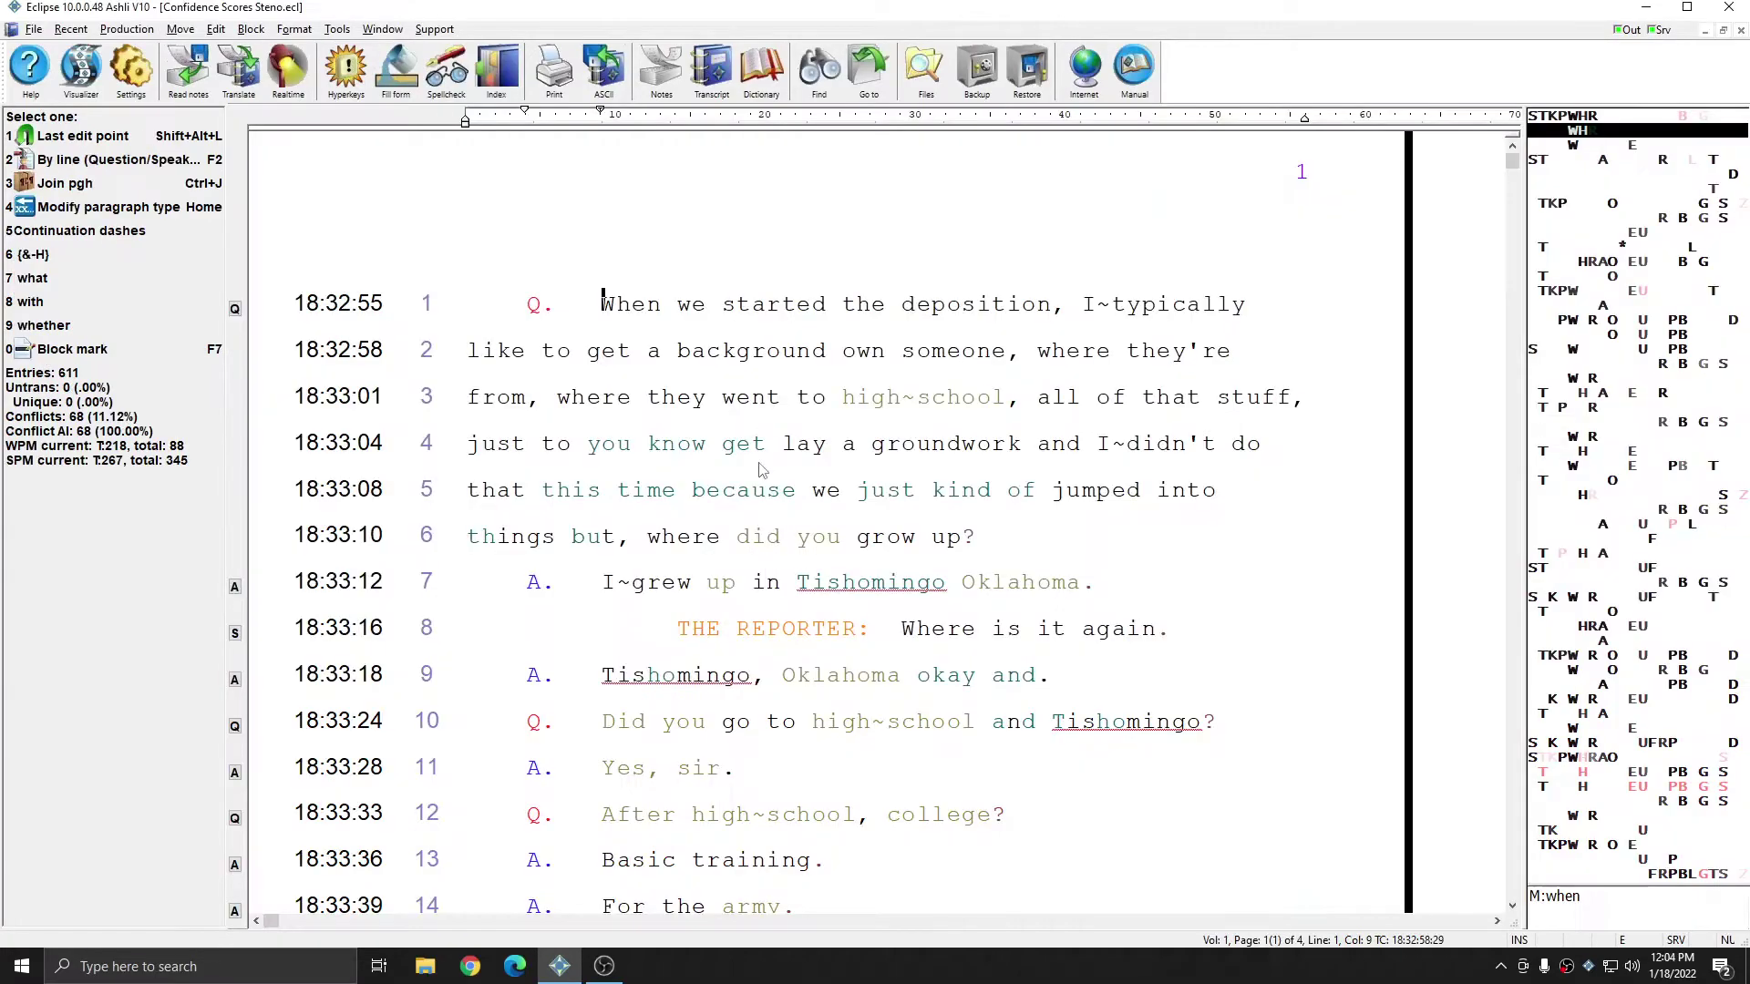
pyautogui.doubleClick(1641, 455)
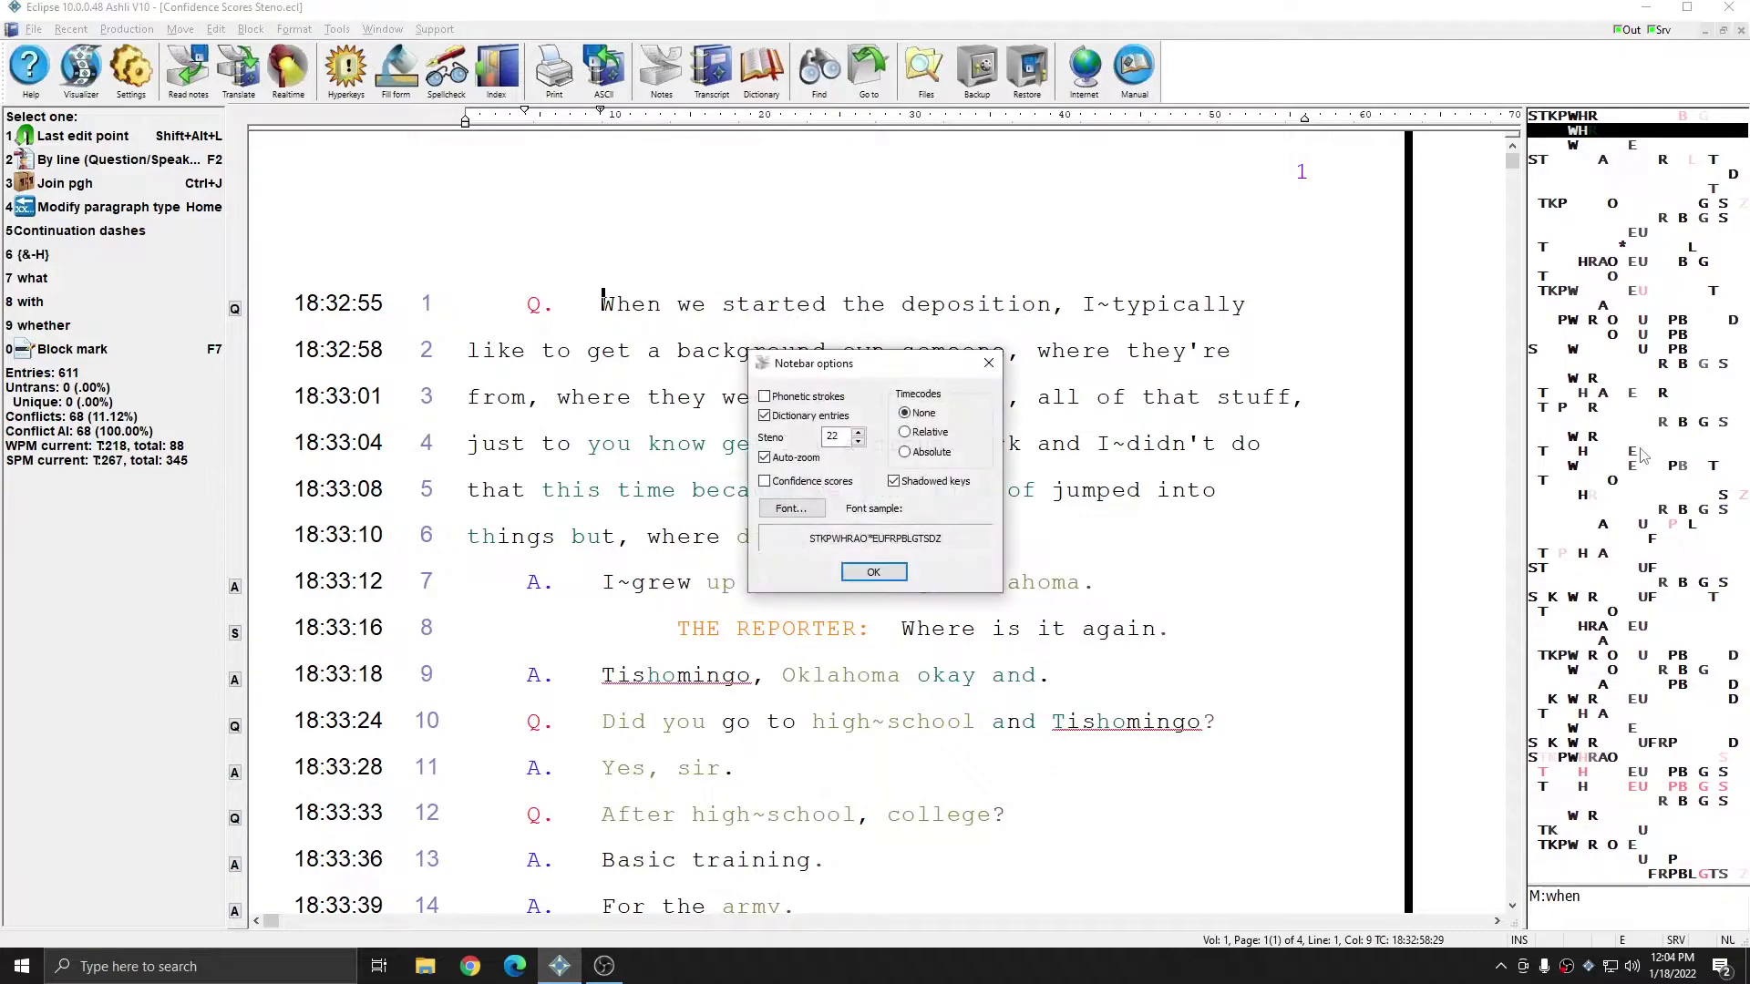
pyautogui.click(807, 484)
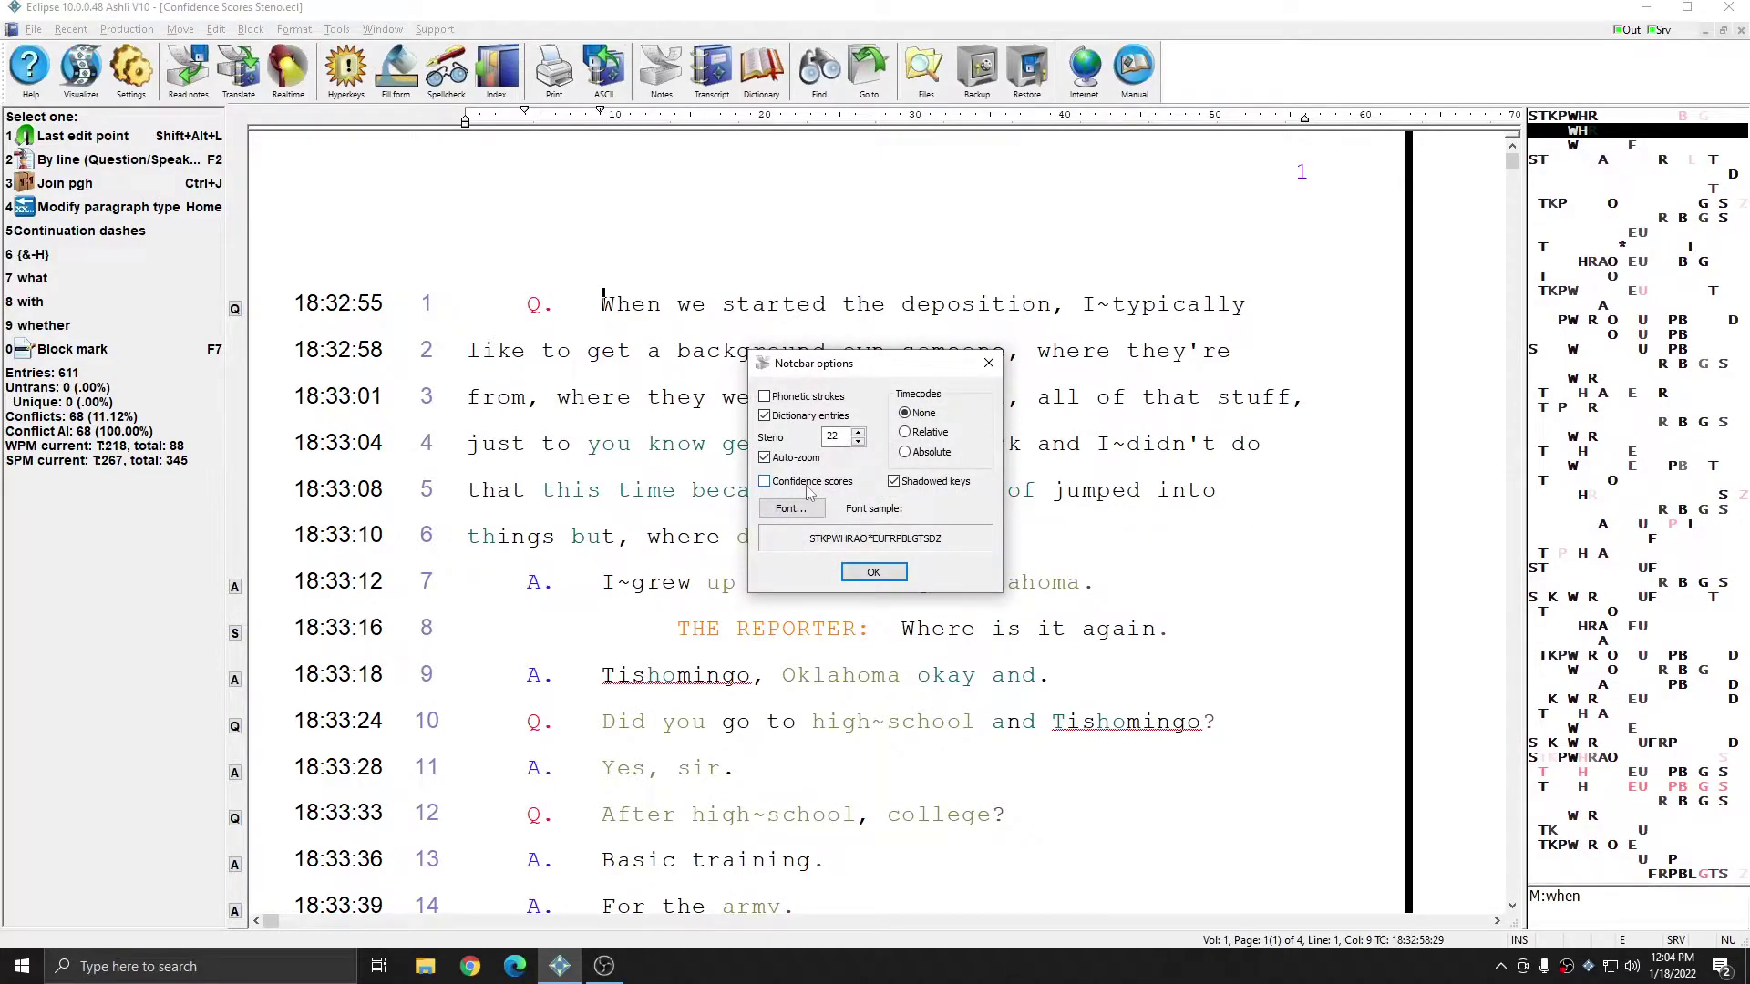
pyautogui.click(873, 572)
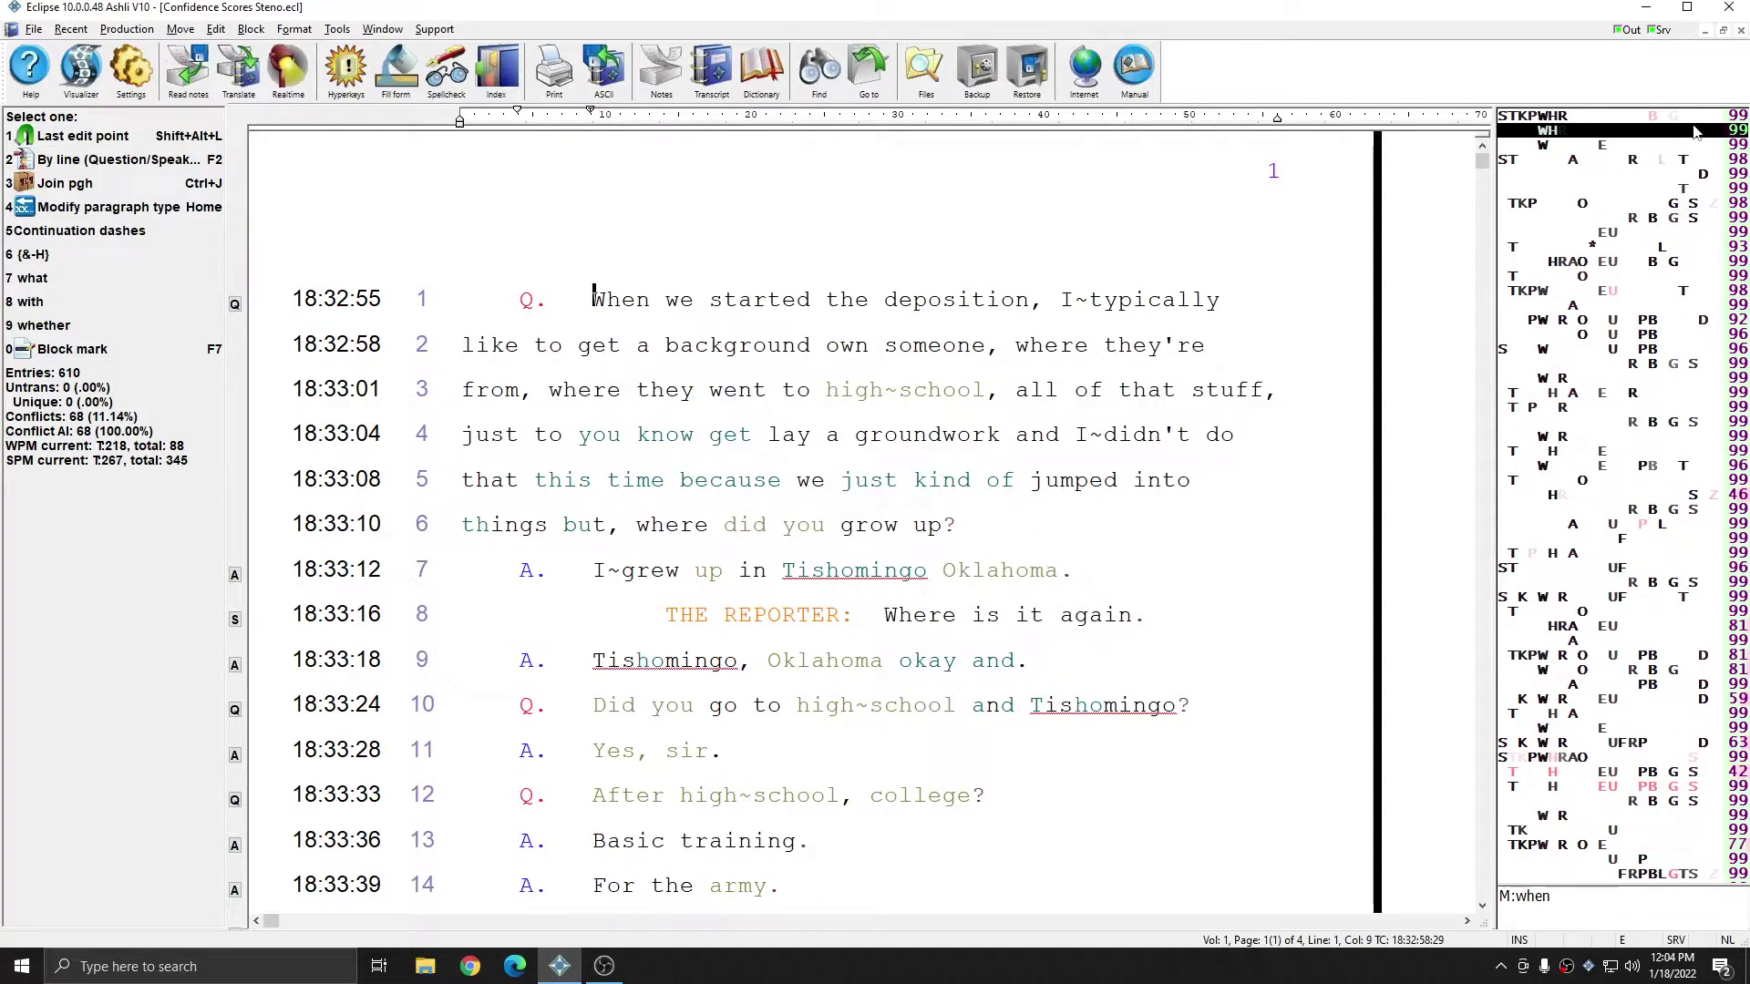
# Turn off confidence scores in the notebar options
pyautogui.doubleClick(1597, 440)
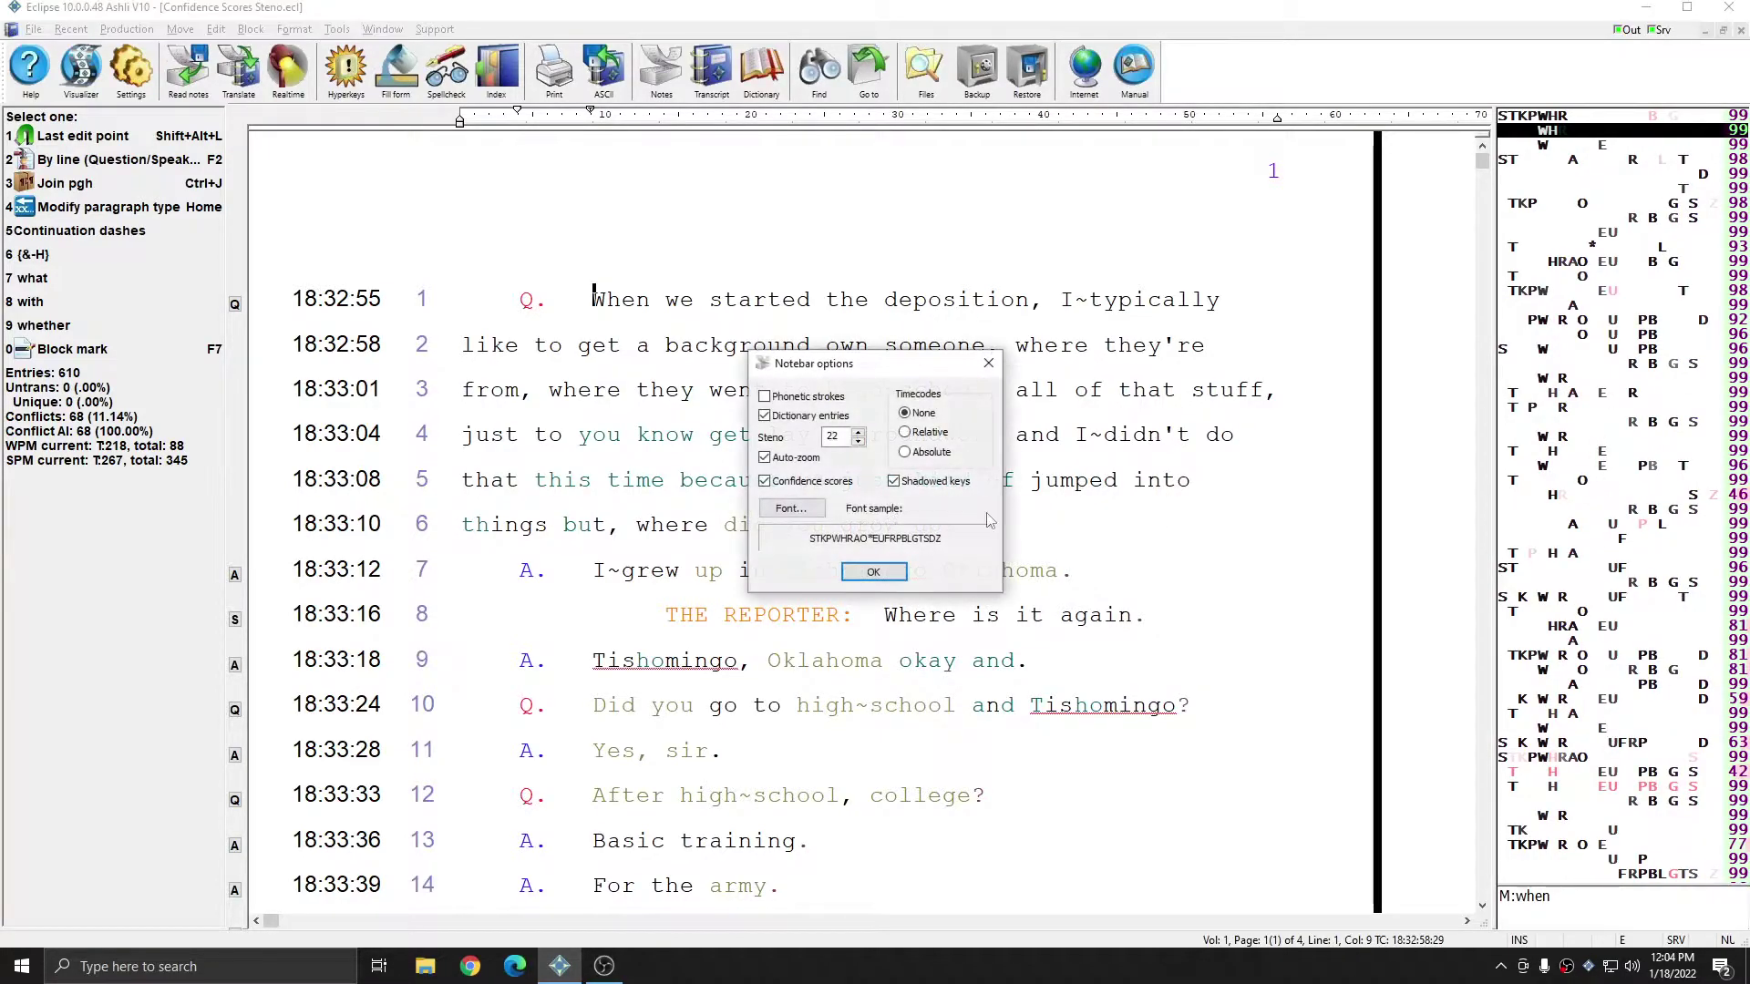
pyautogui.click(811, 490)
pyautogui.click(873, 572)
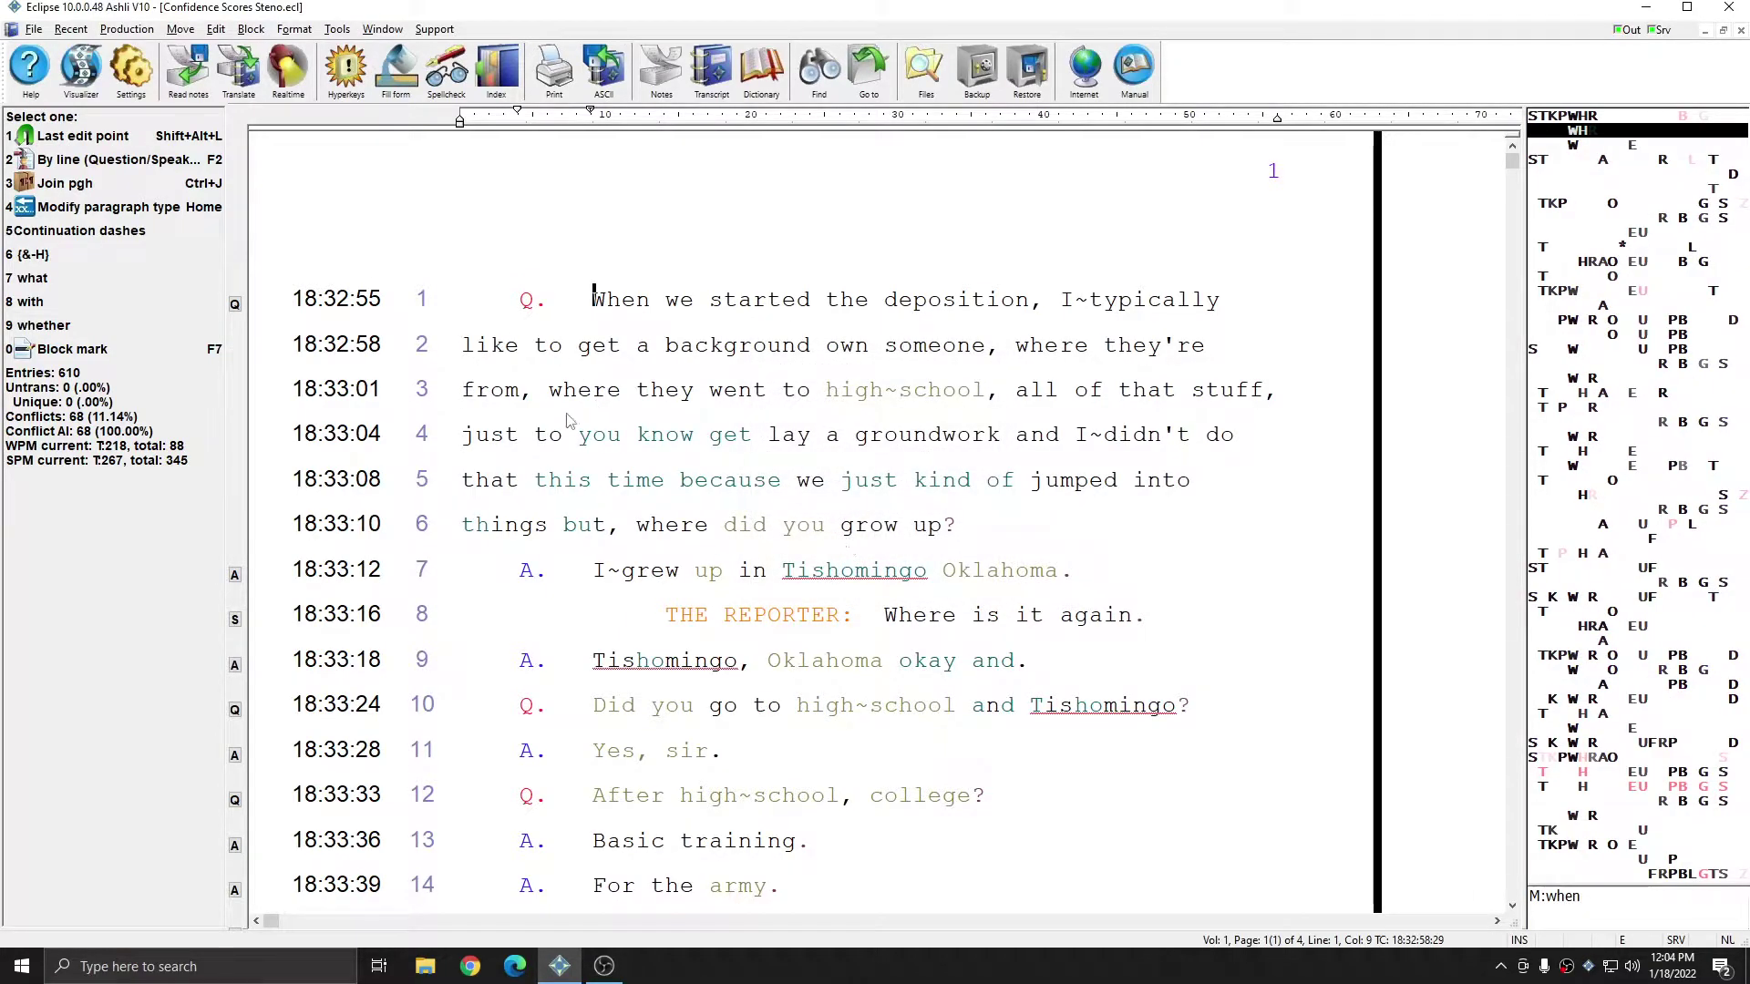
# Enable the notebar's confidence scores through the display section of the user settings
pyautogui.click(131, 73)
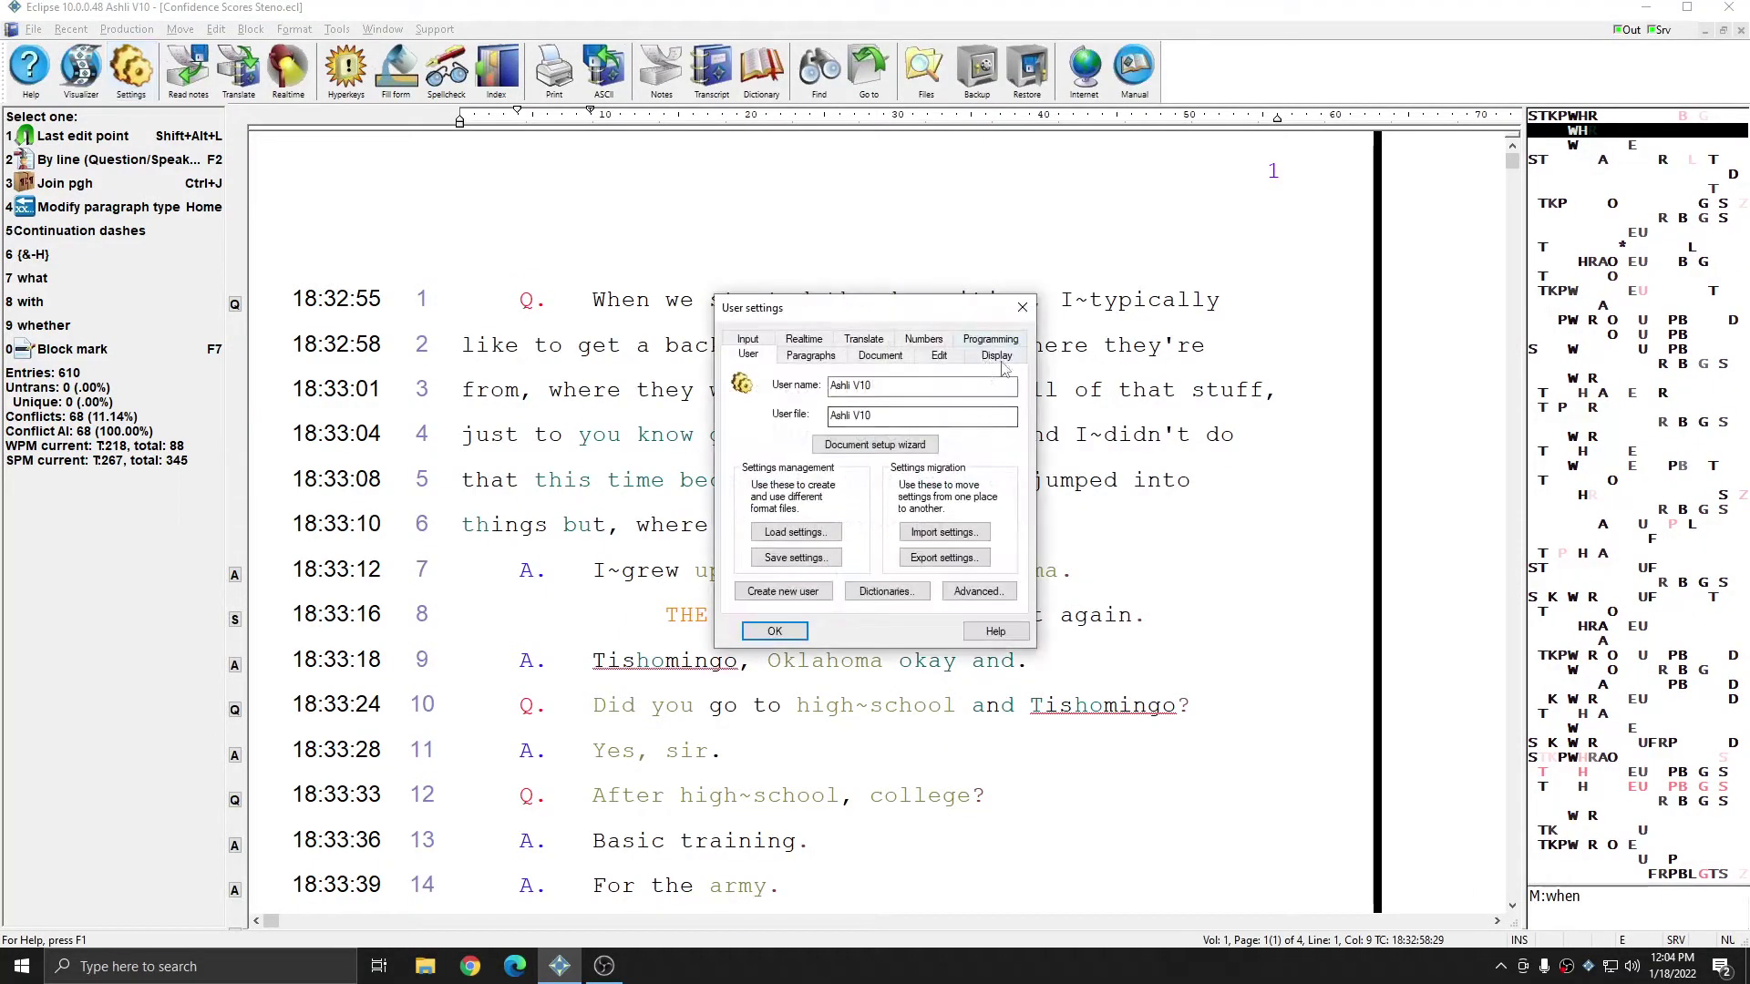
pyautogui.click(969, 517)
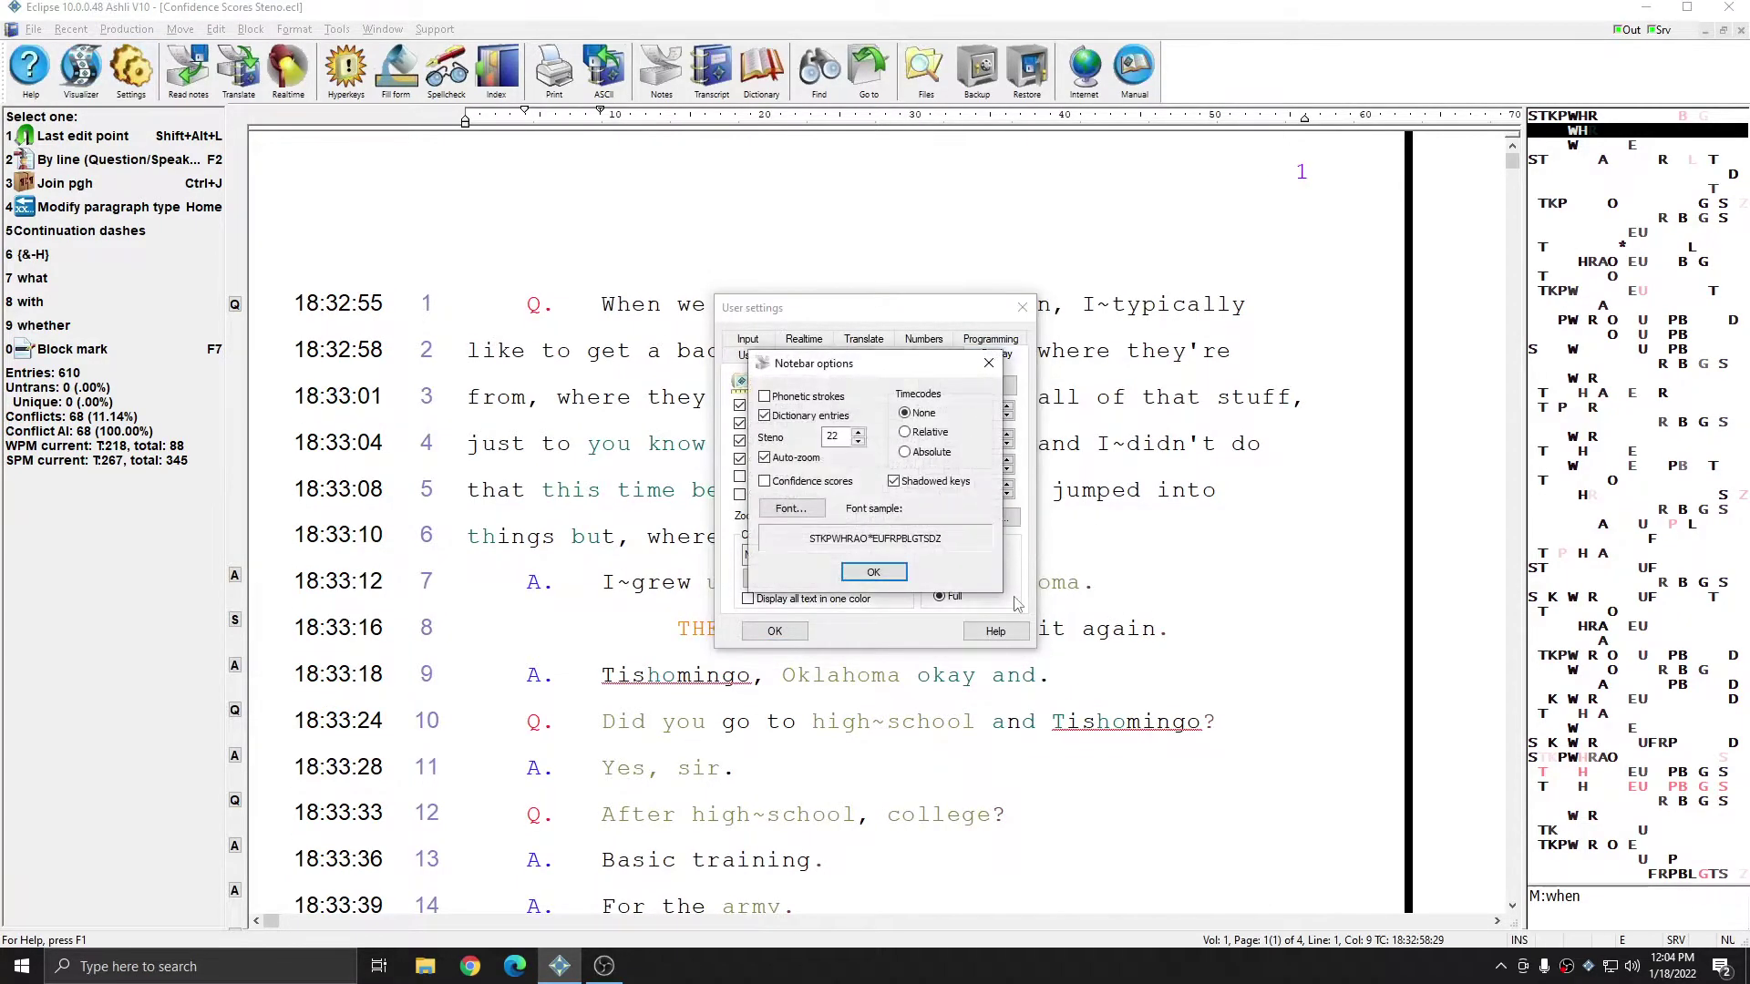
pyautogui.click(764, 480)
pyautogui.click(873, 572)
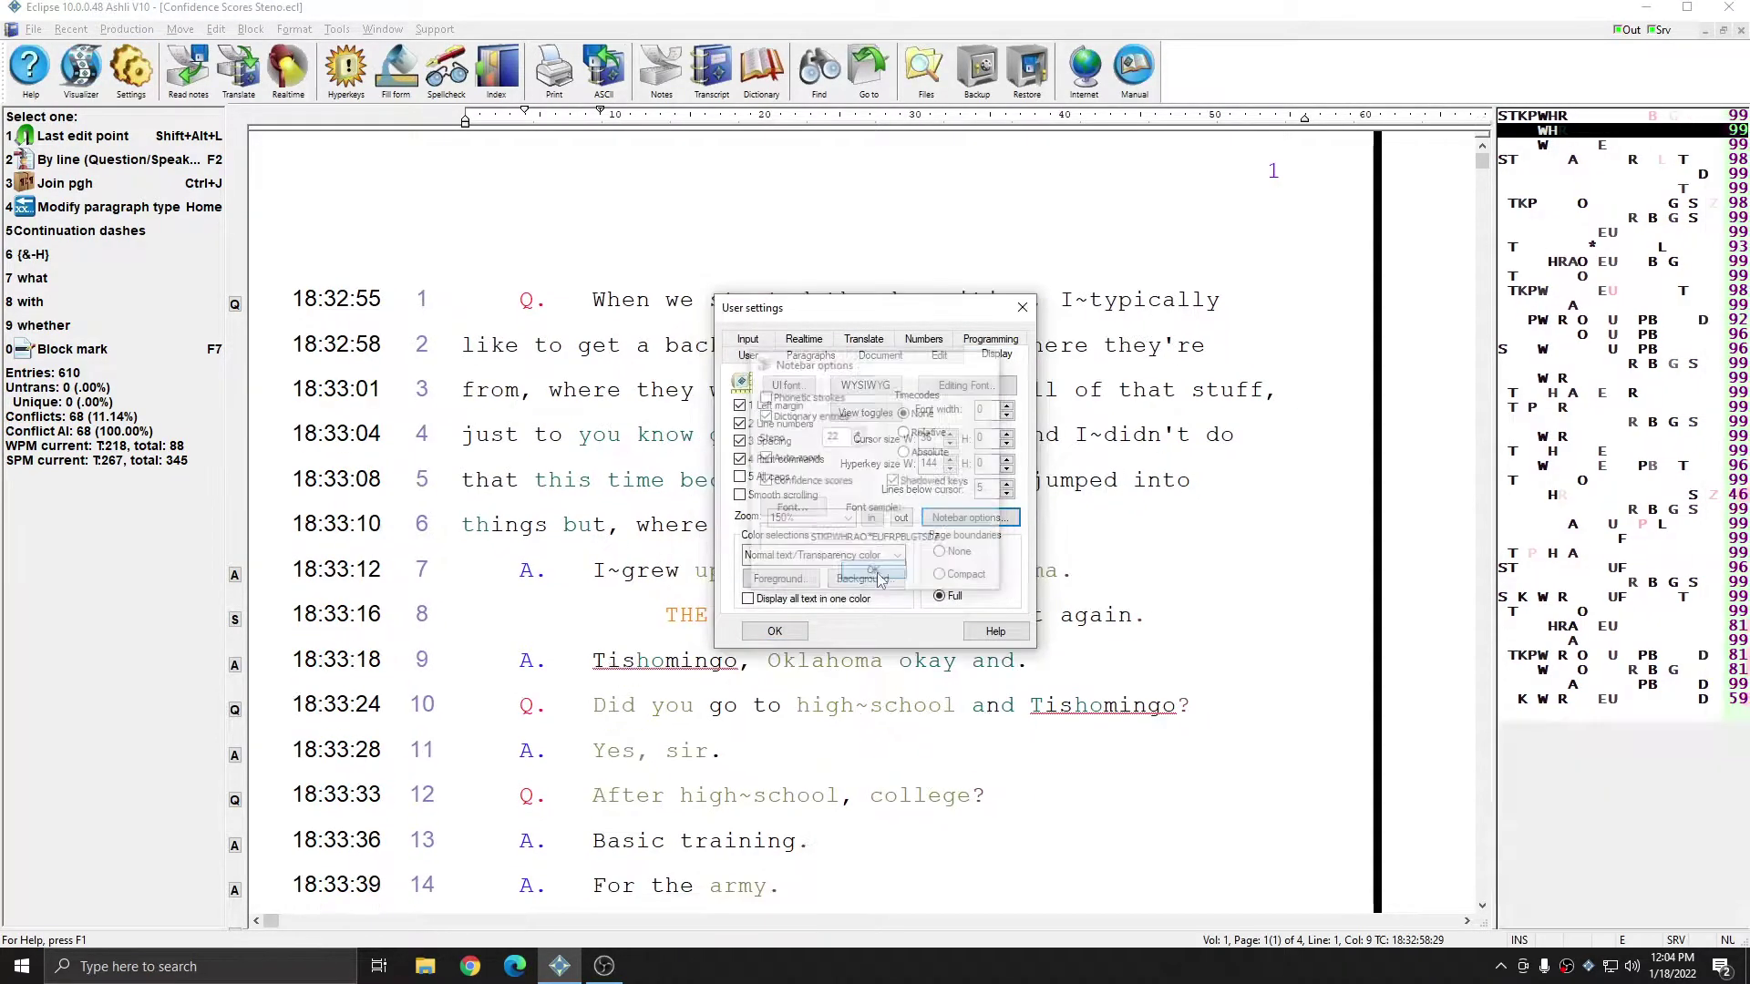
pyautogui.click(770, 631)
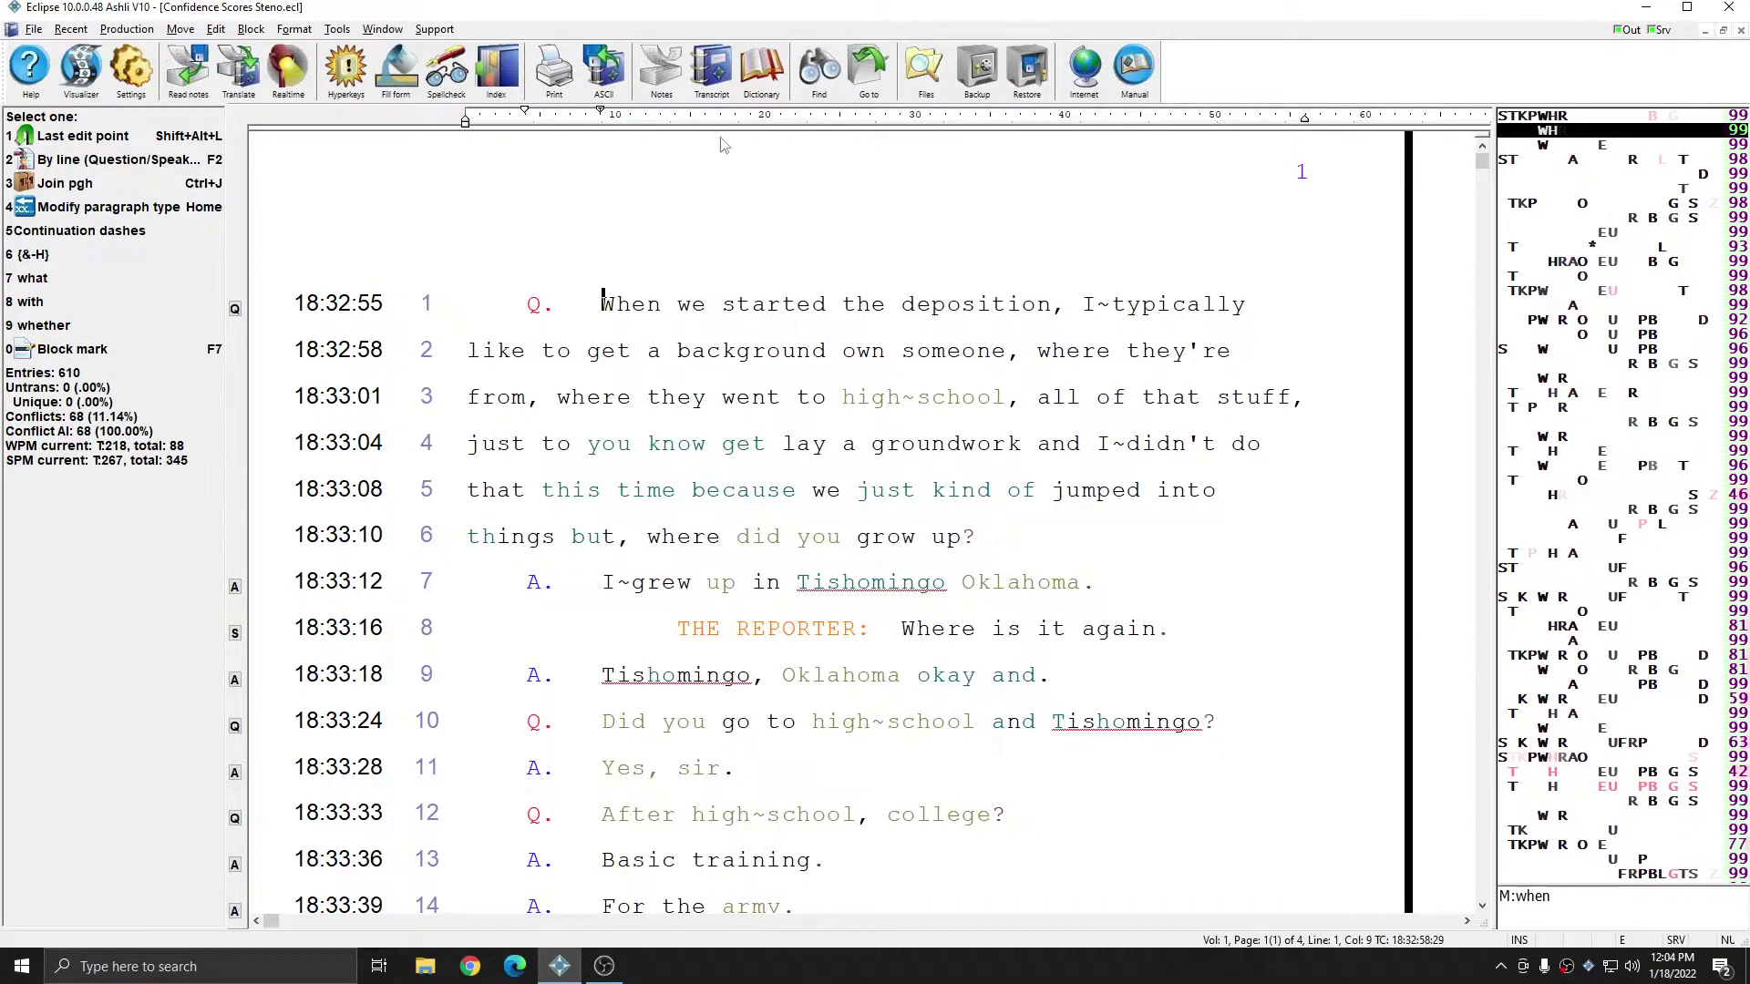
# Open the Confidence Scores Steno.not notes file and examine the confidence scores listed beside the strokes
pyautogui.click(662, 68)
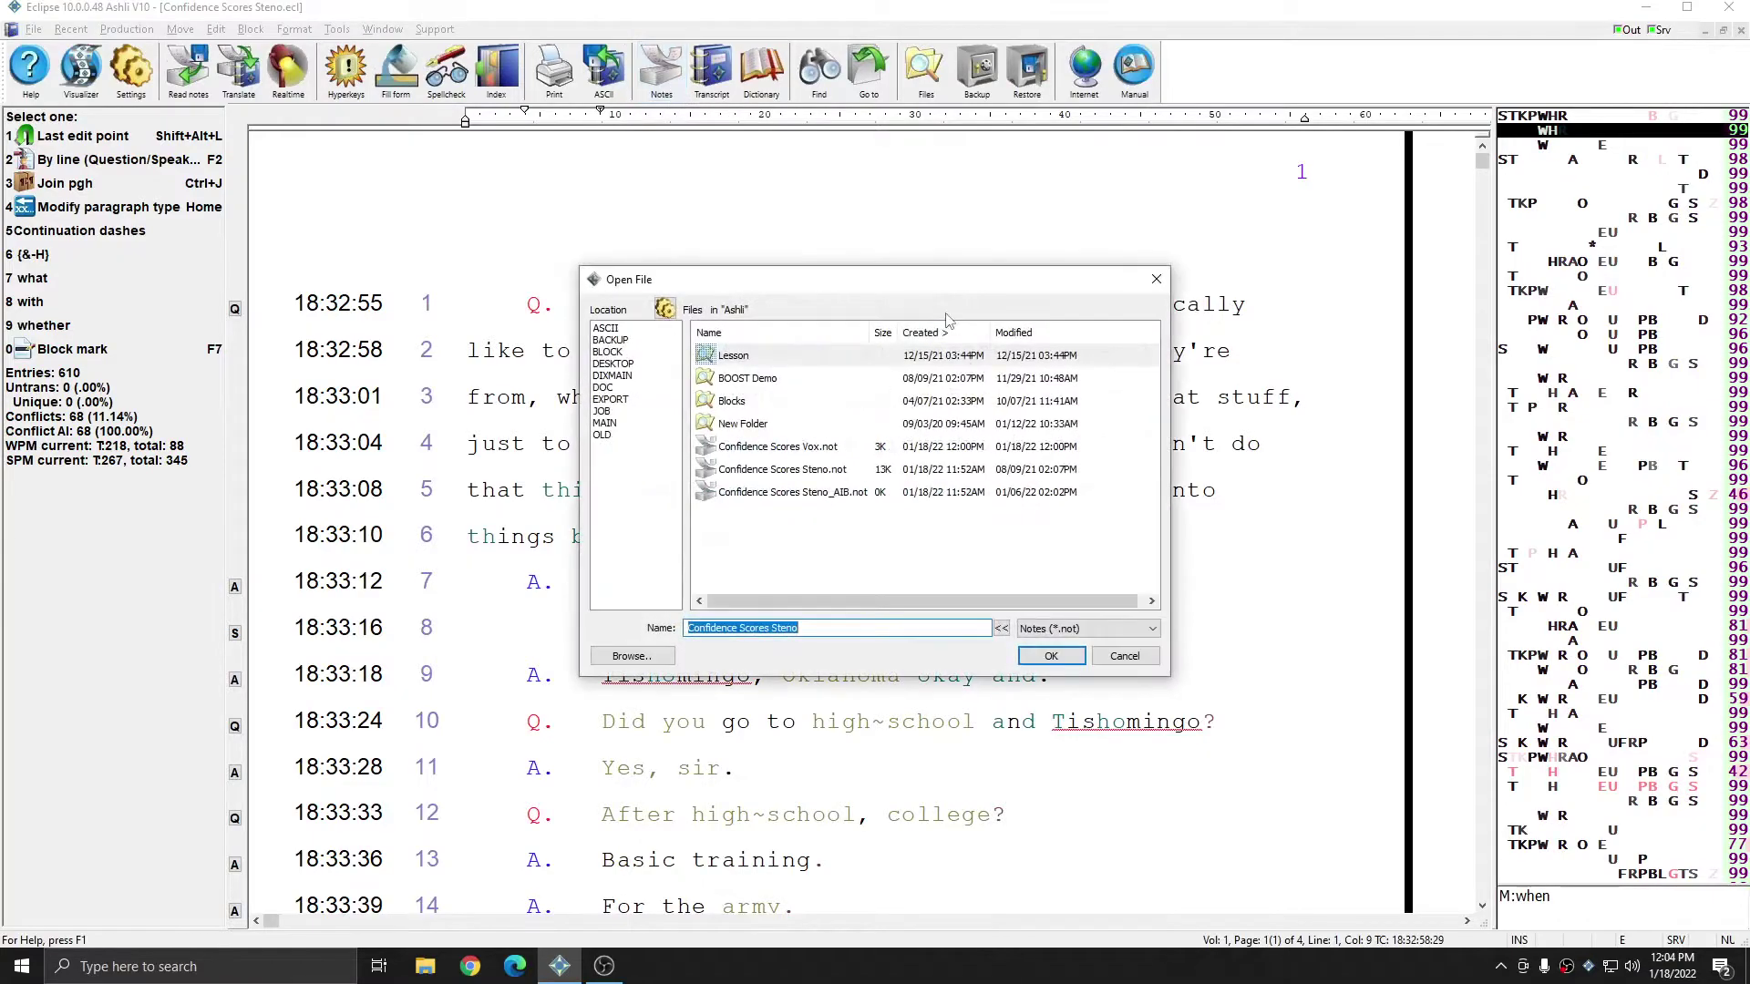
pyautogui.doubleClick(788, 470)
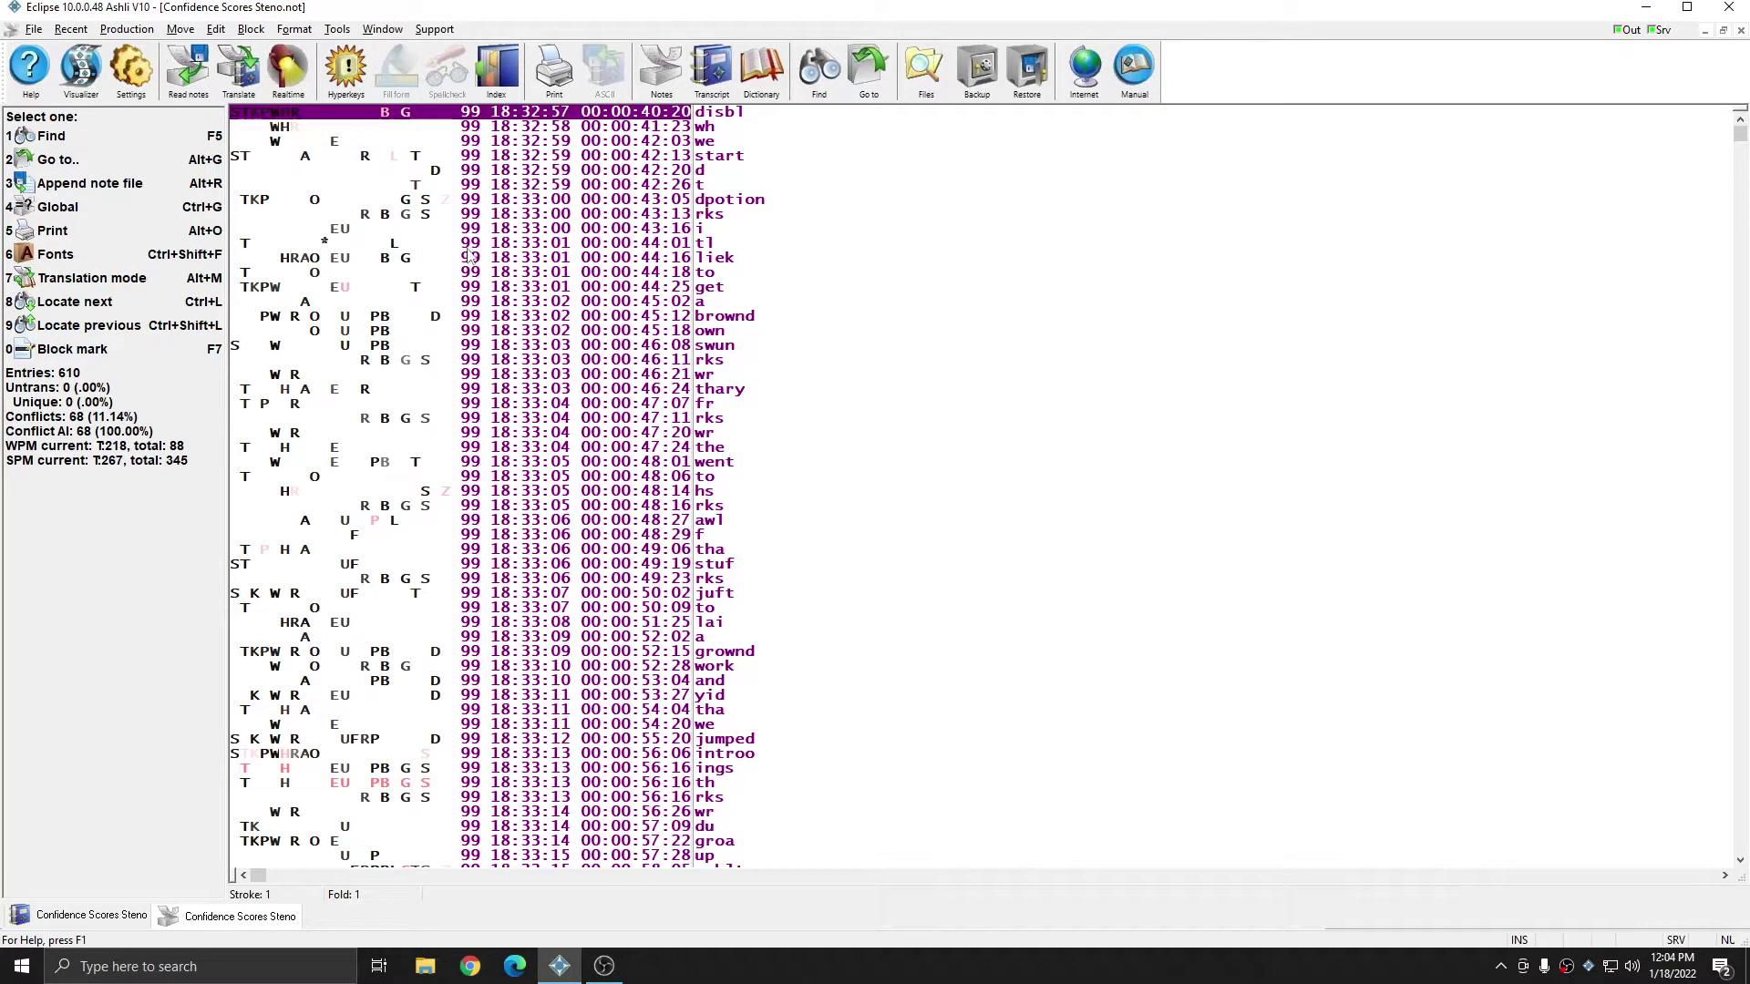
pyautogui.scroll(-1, 467, 257)
pyautogui.scroll(-5, 468, 257)
pyautogui.click(490, 686)
pyautogui.scroll(-7, 492, 697)
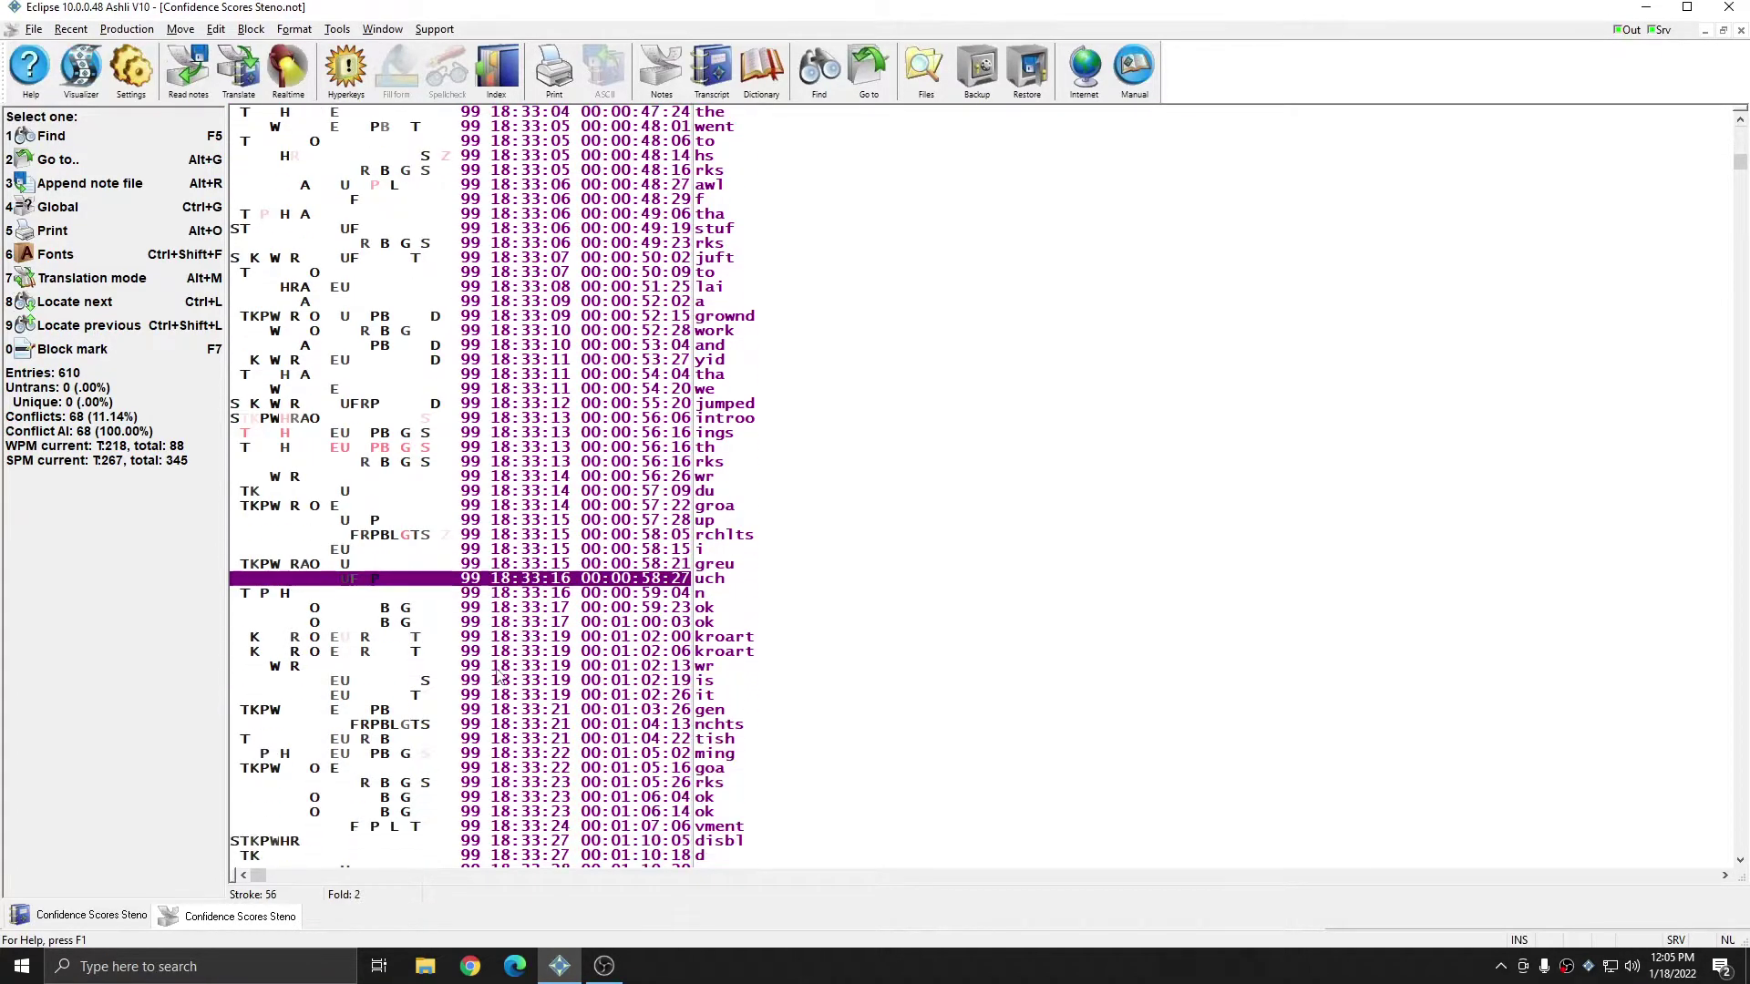
pyautogui.scroll(-1, 501, 675)
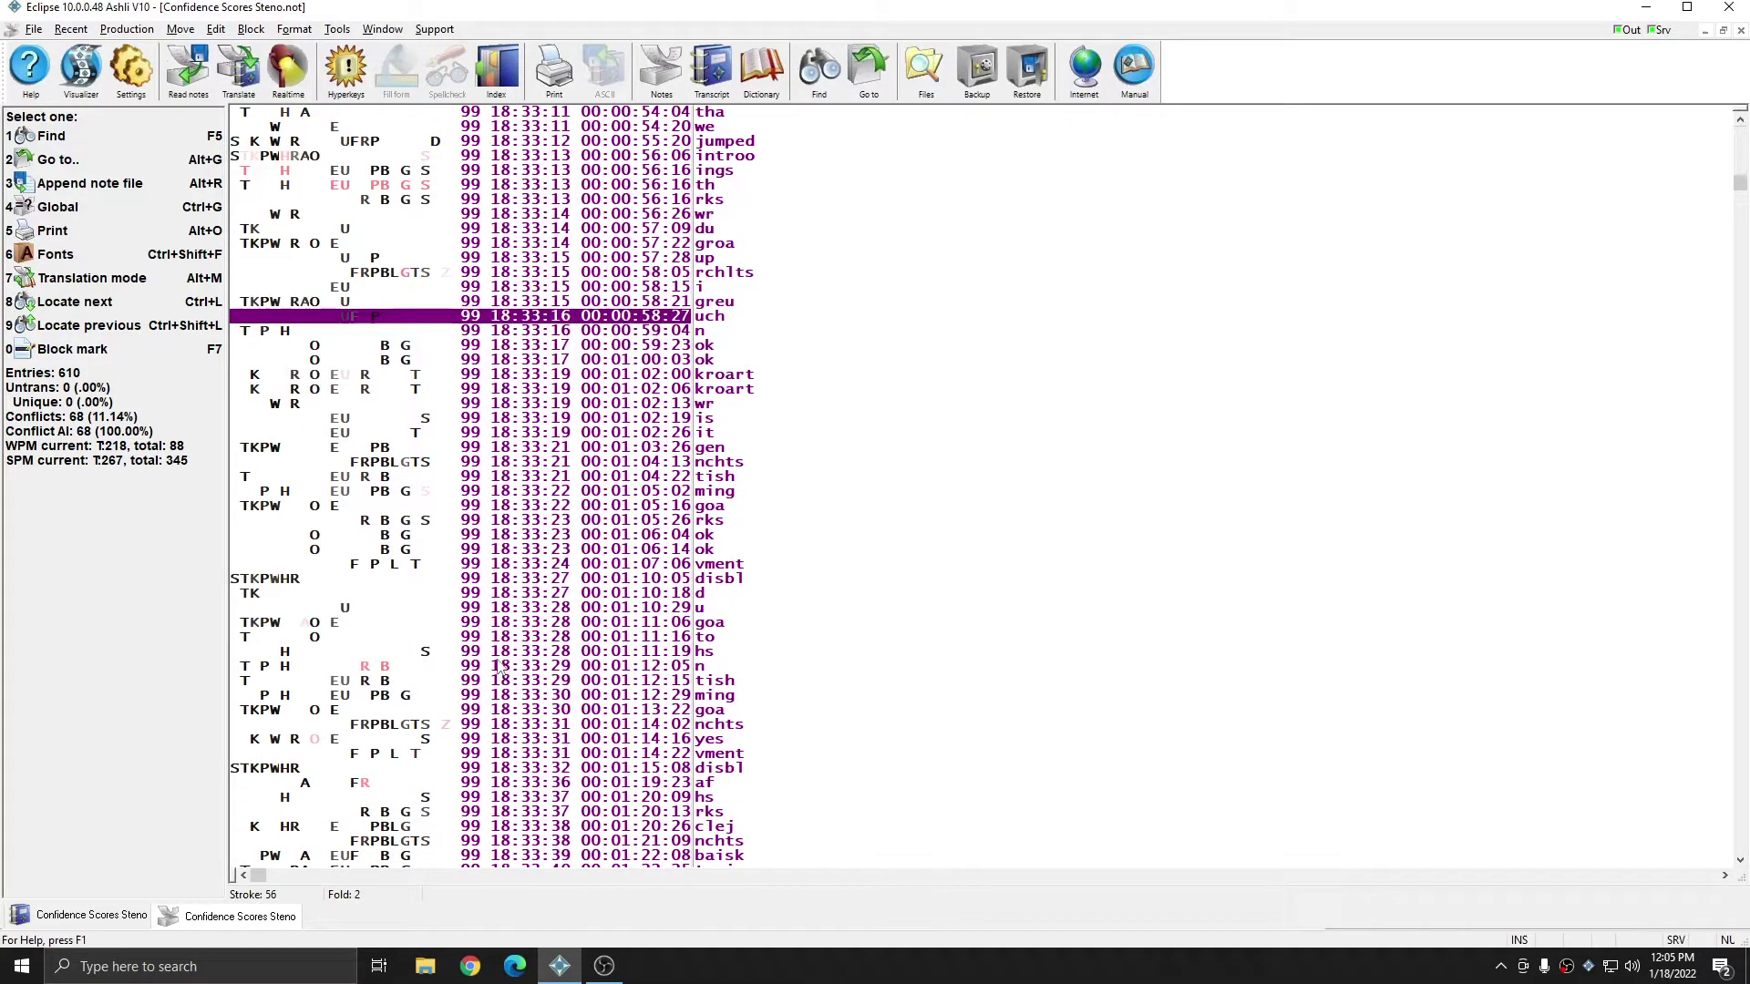
# Return to the steno transcript and compare the notebar scores for "lay" and "just" on line 4 and "in" on line 7
pyautogui.hotkey('ctrl', 'Tab')
pyautogui.click(787, 444)
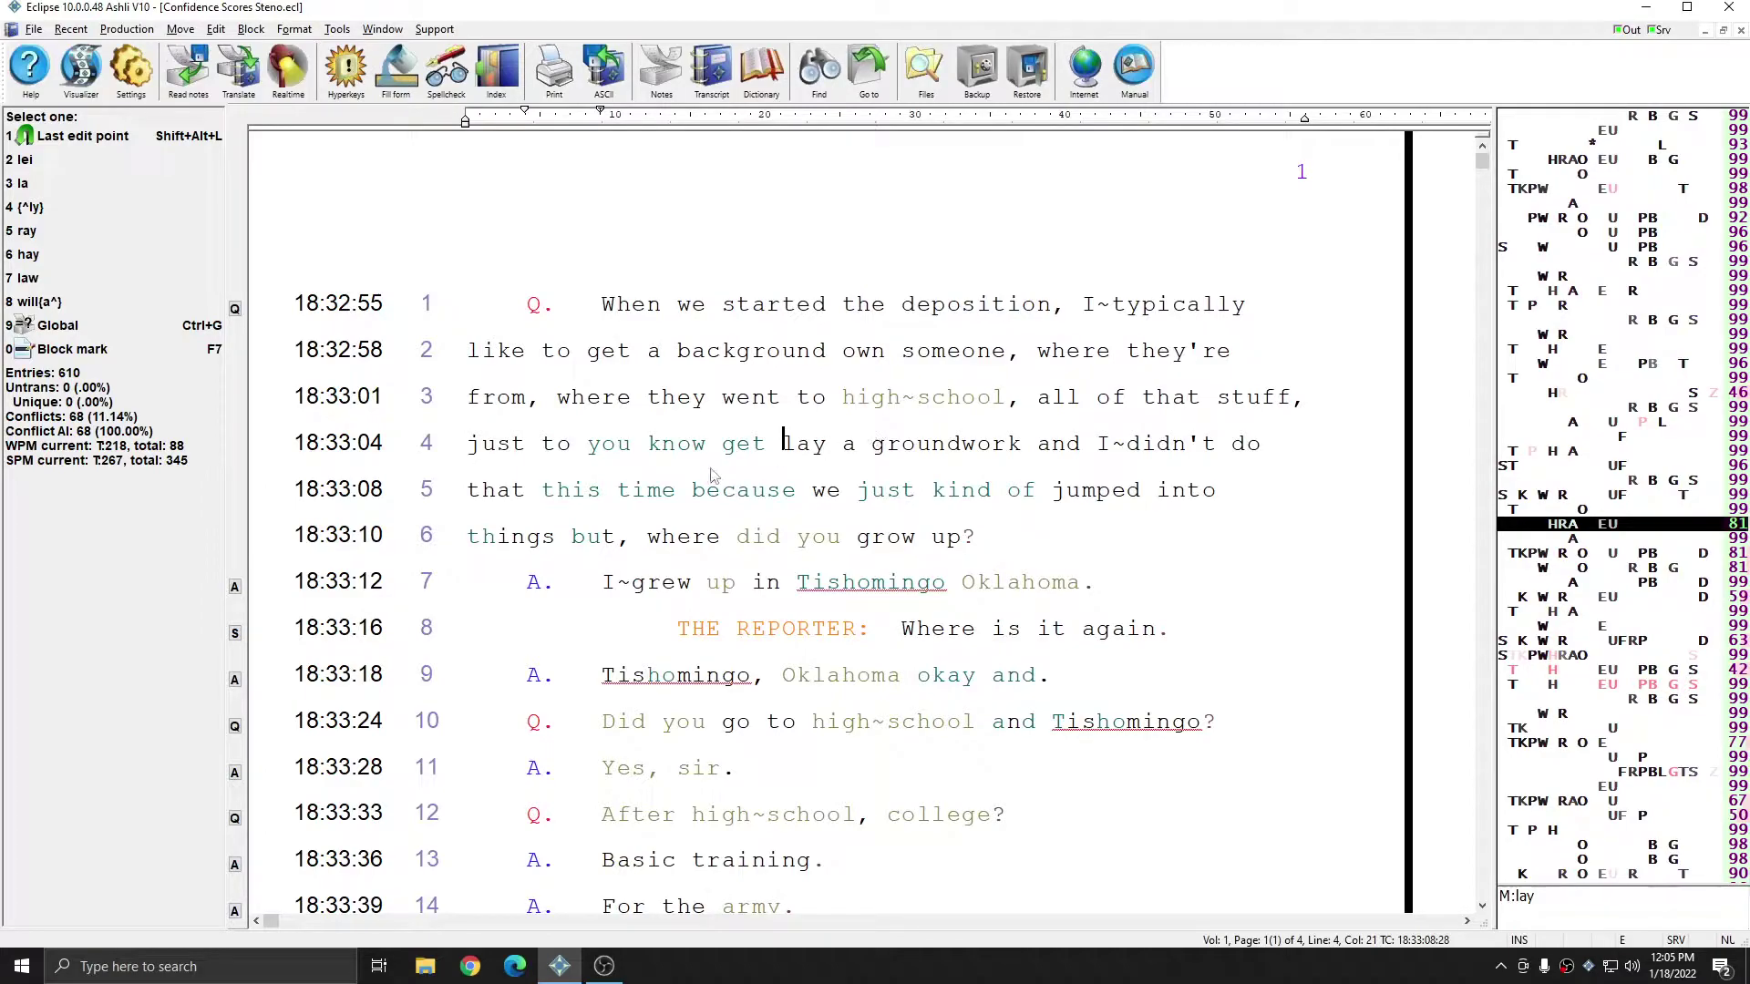
pyautogui.click(477, 443)
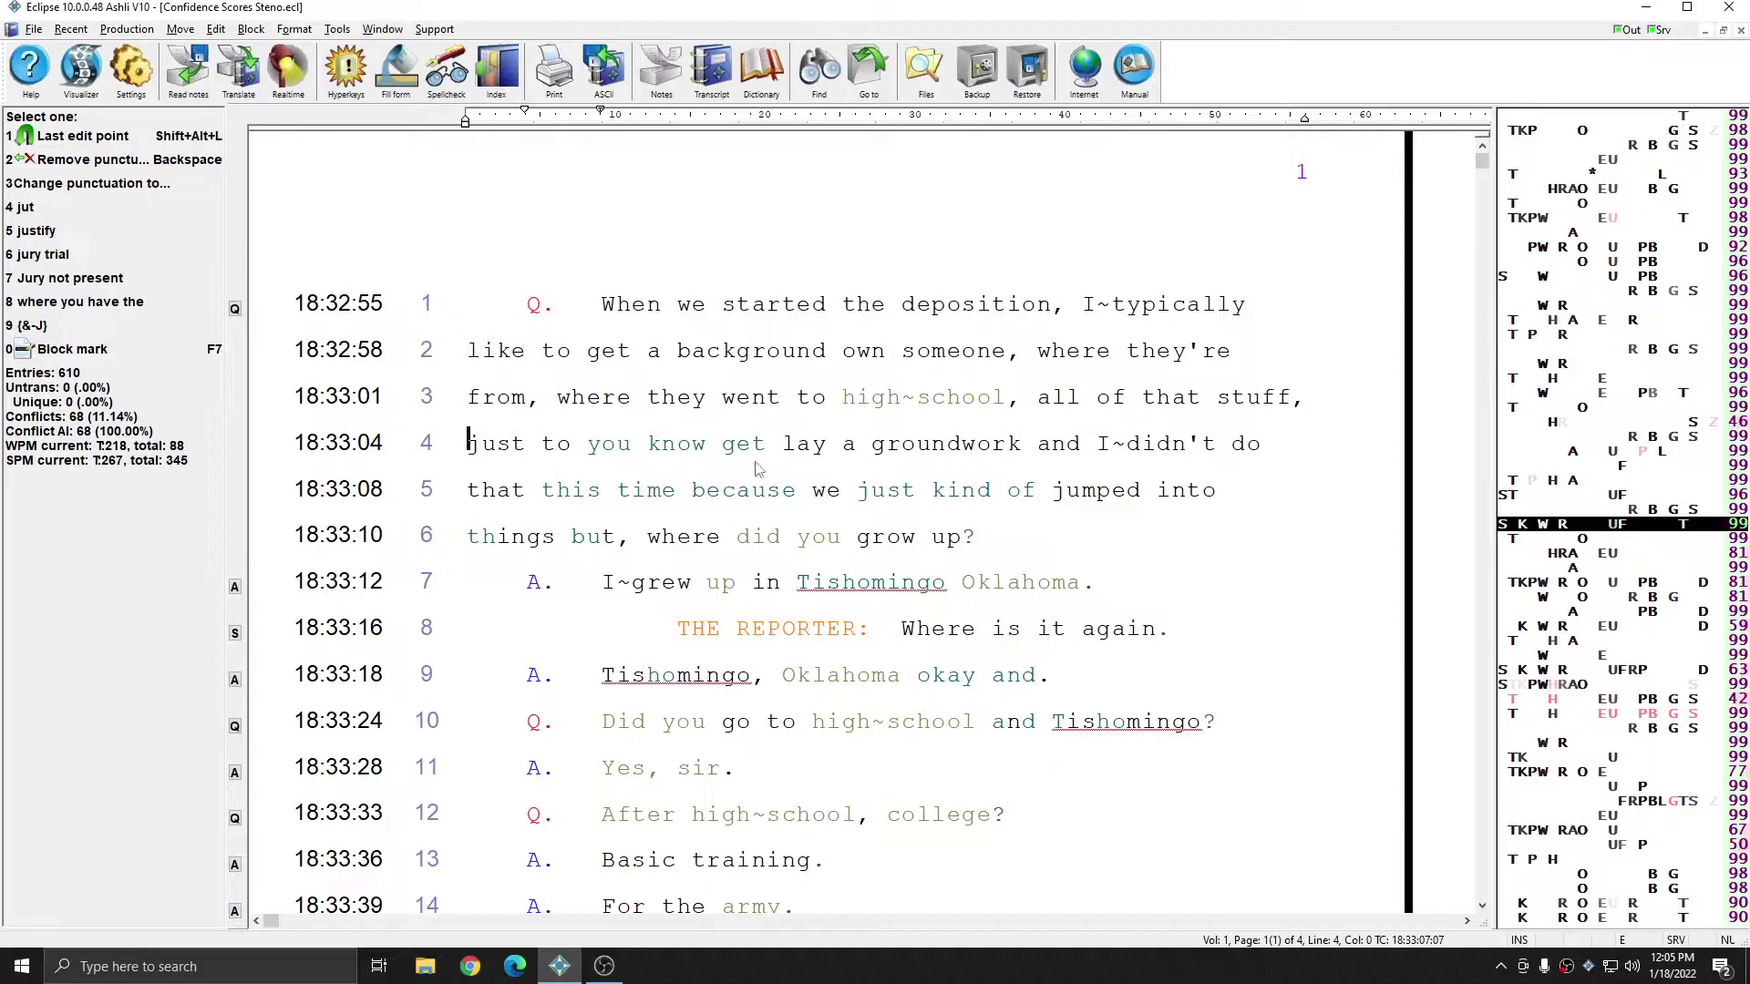
pyautogui.click(787, 447)
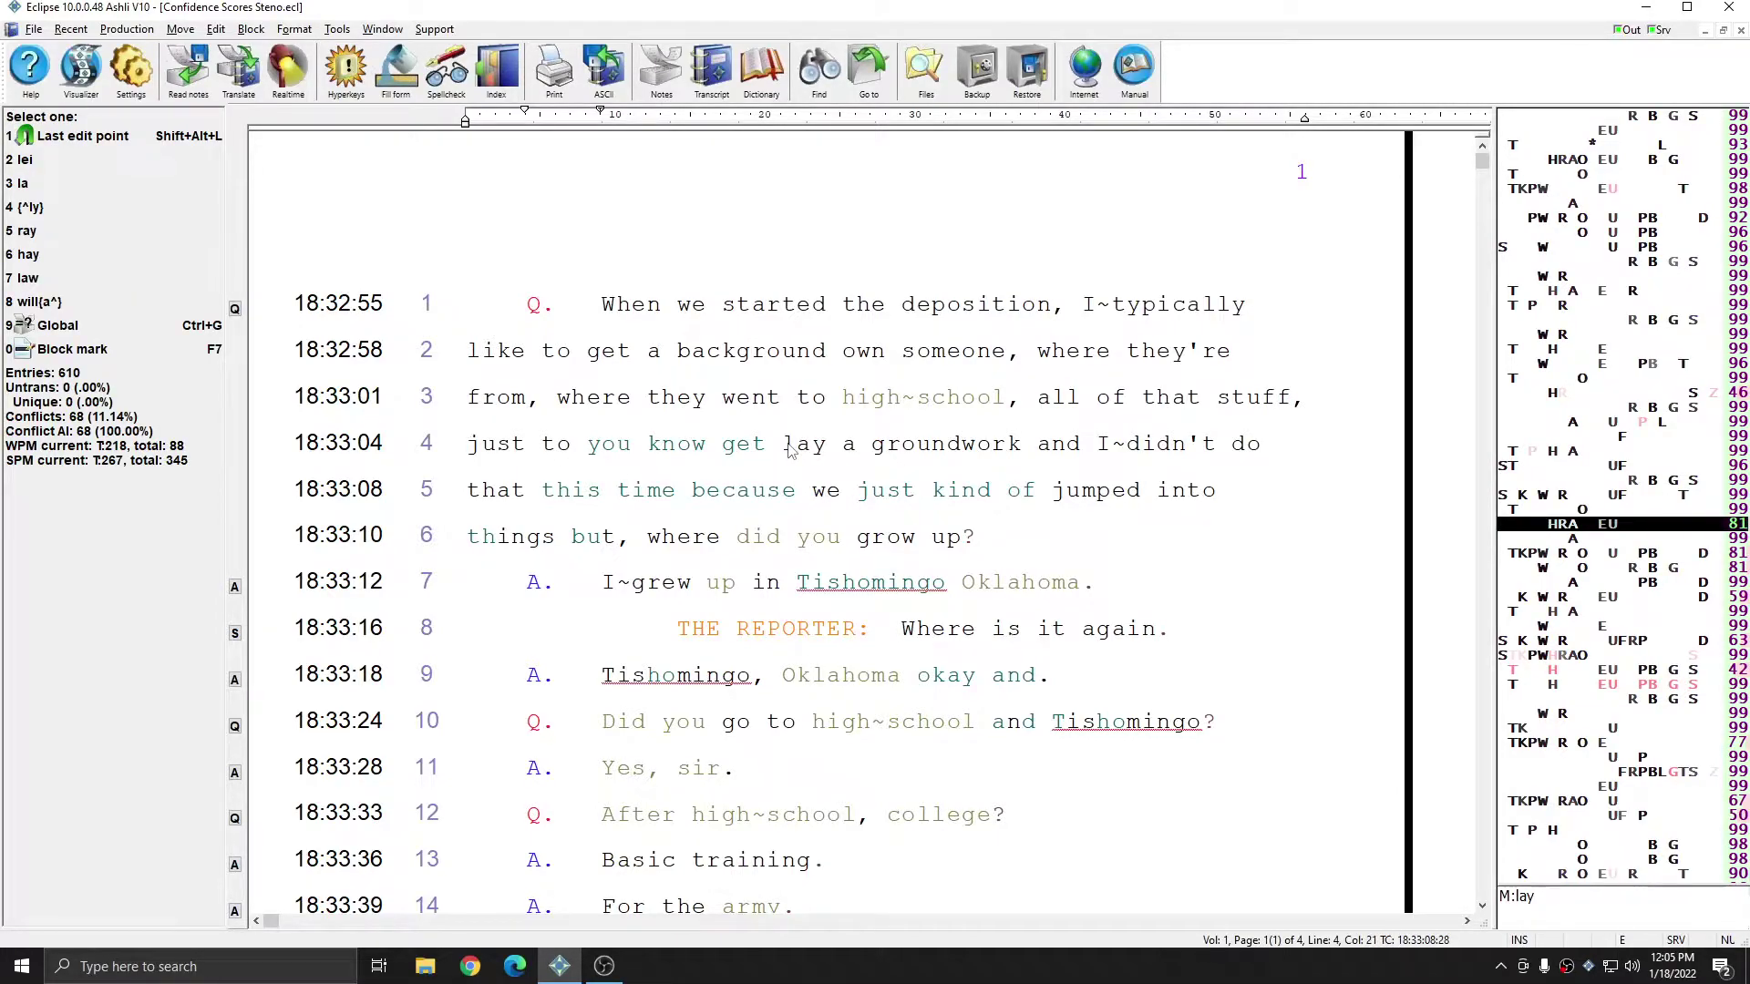
pyautogui.click(512, 444)
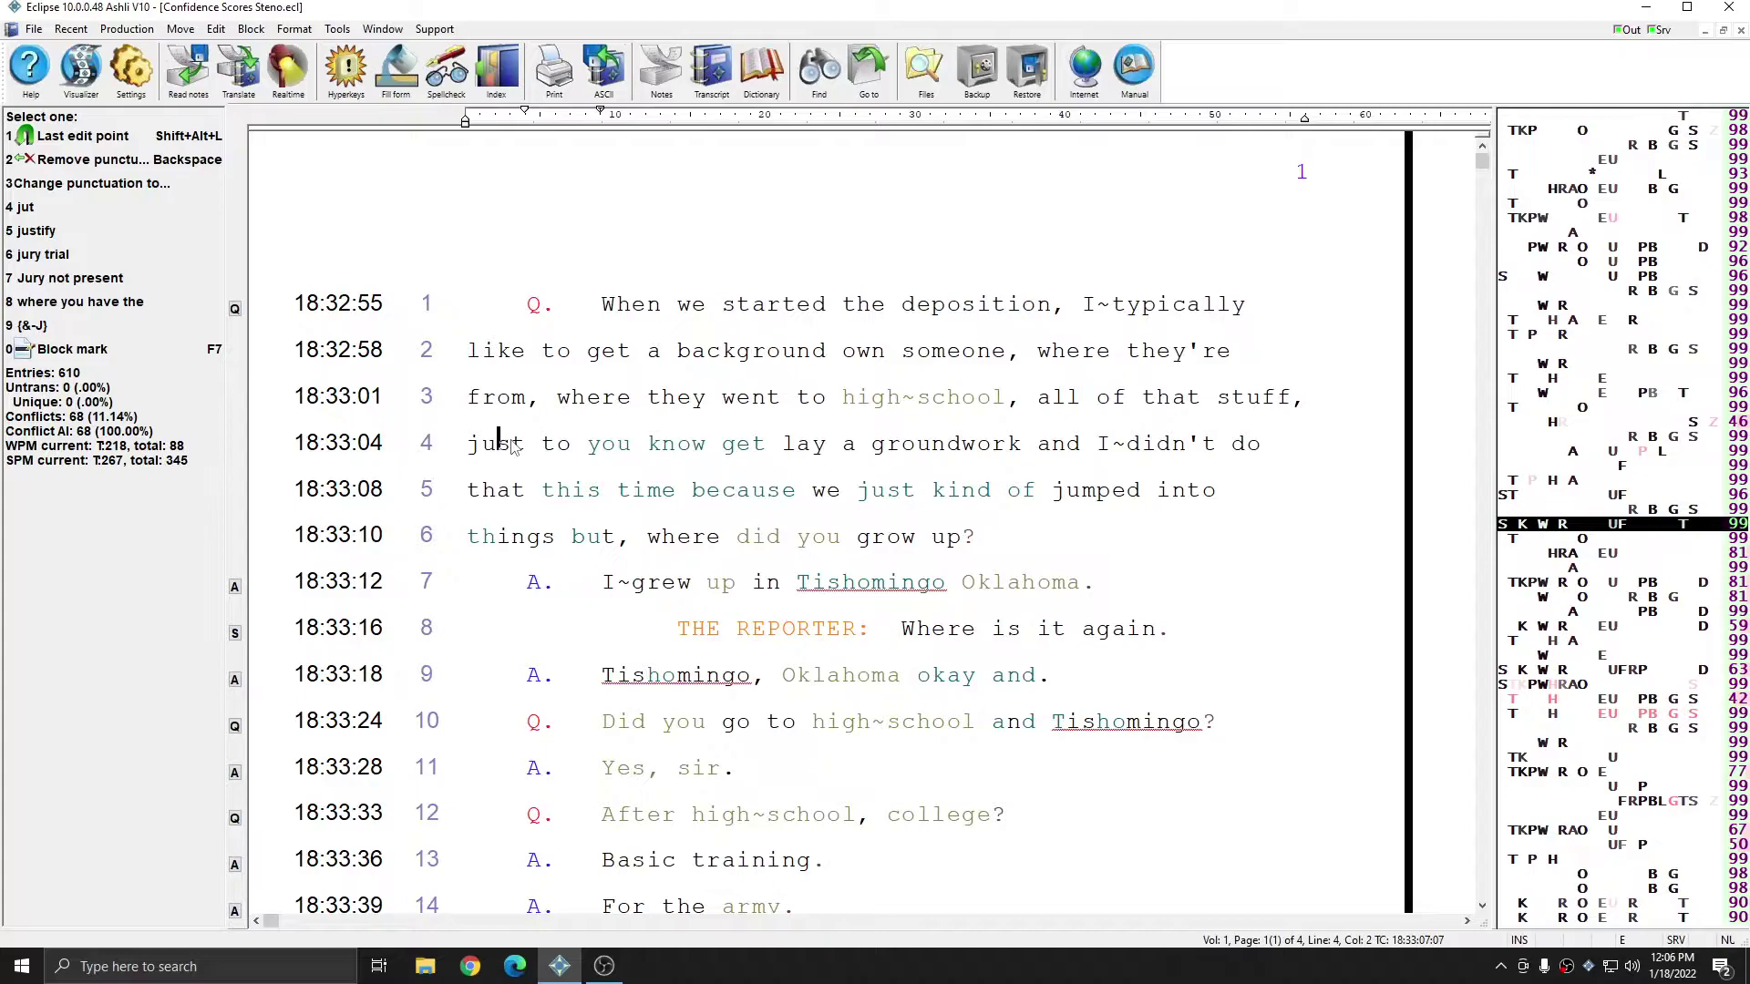
pyautogui.click(786, 446)
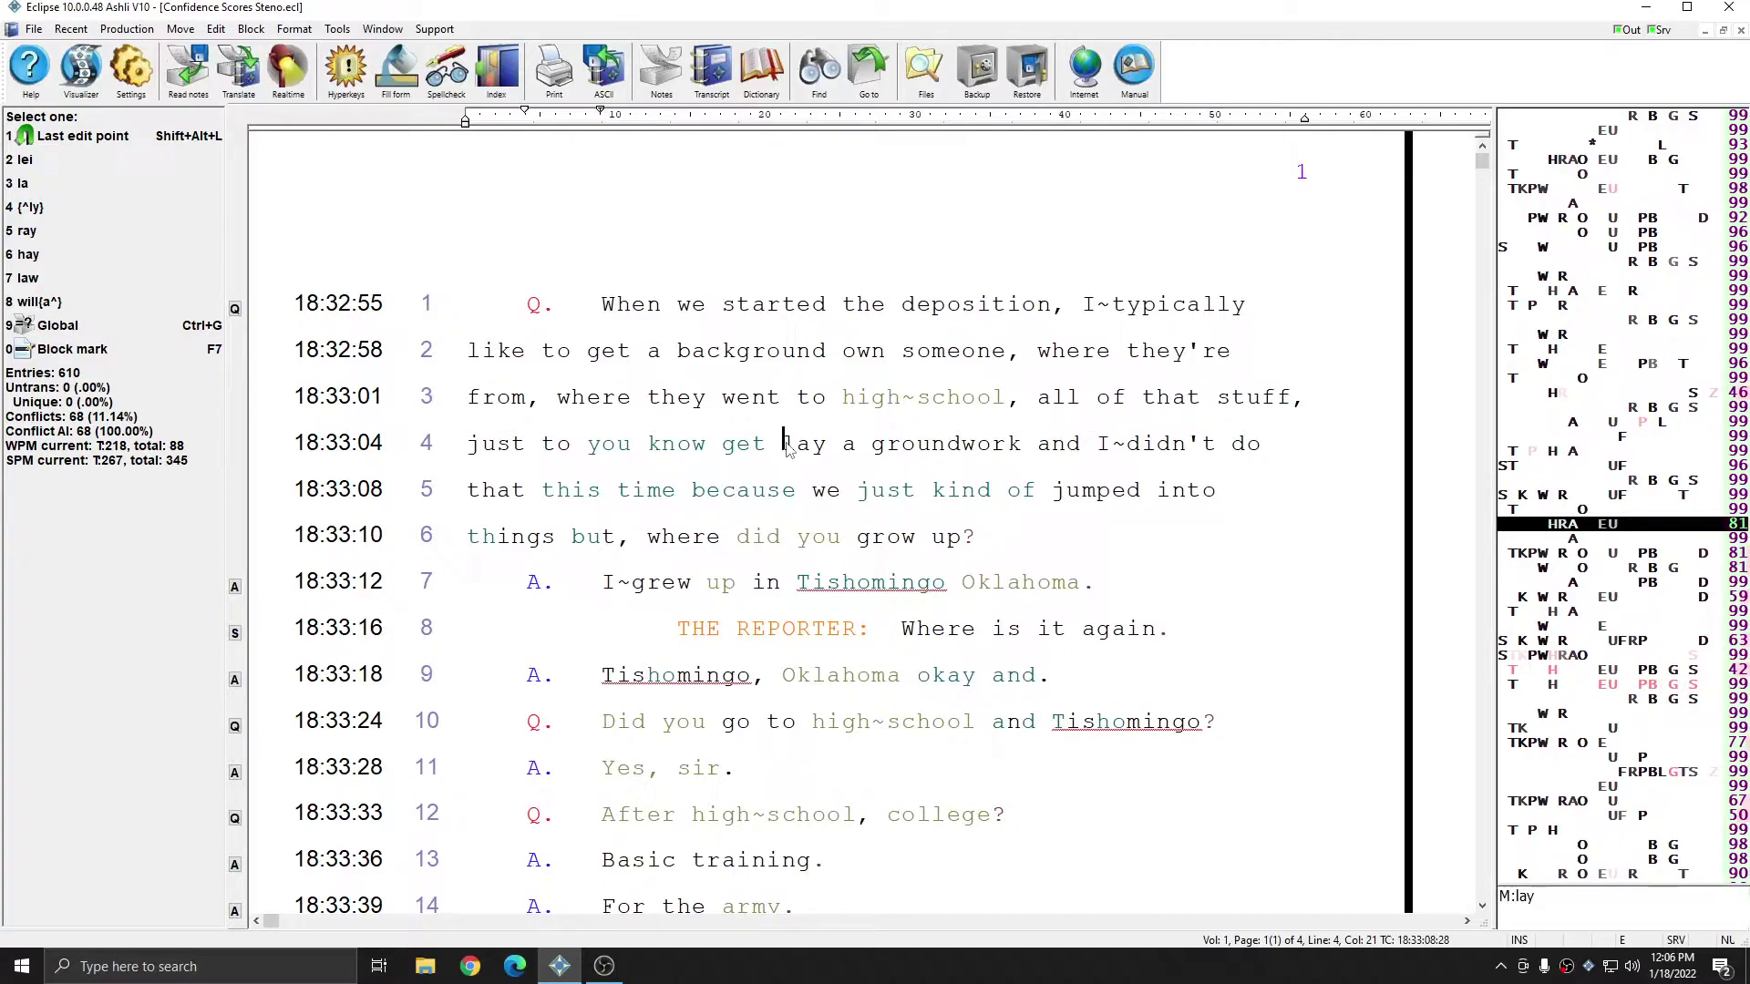
pyautogui.click(769, 583)
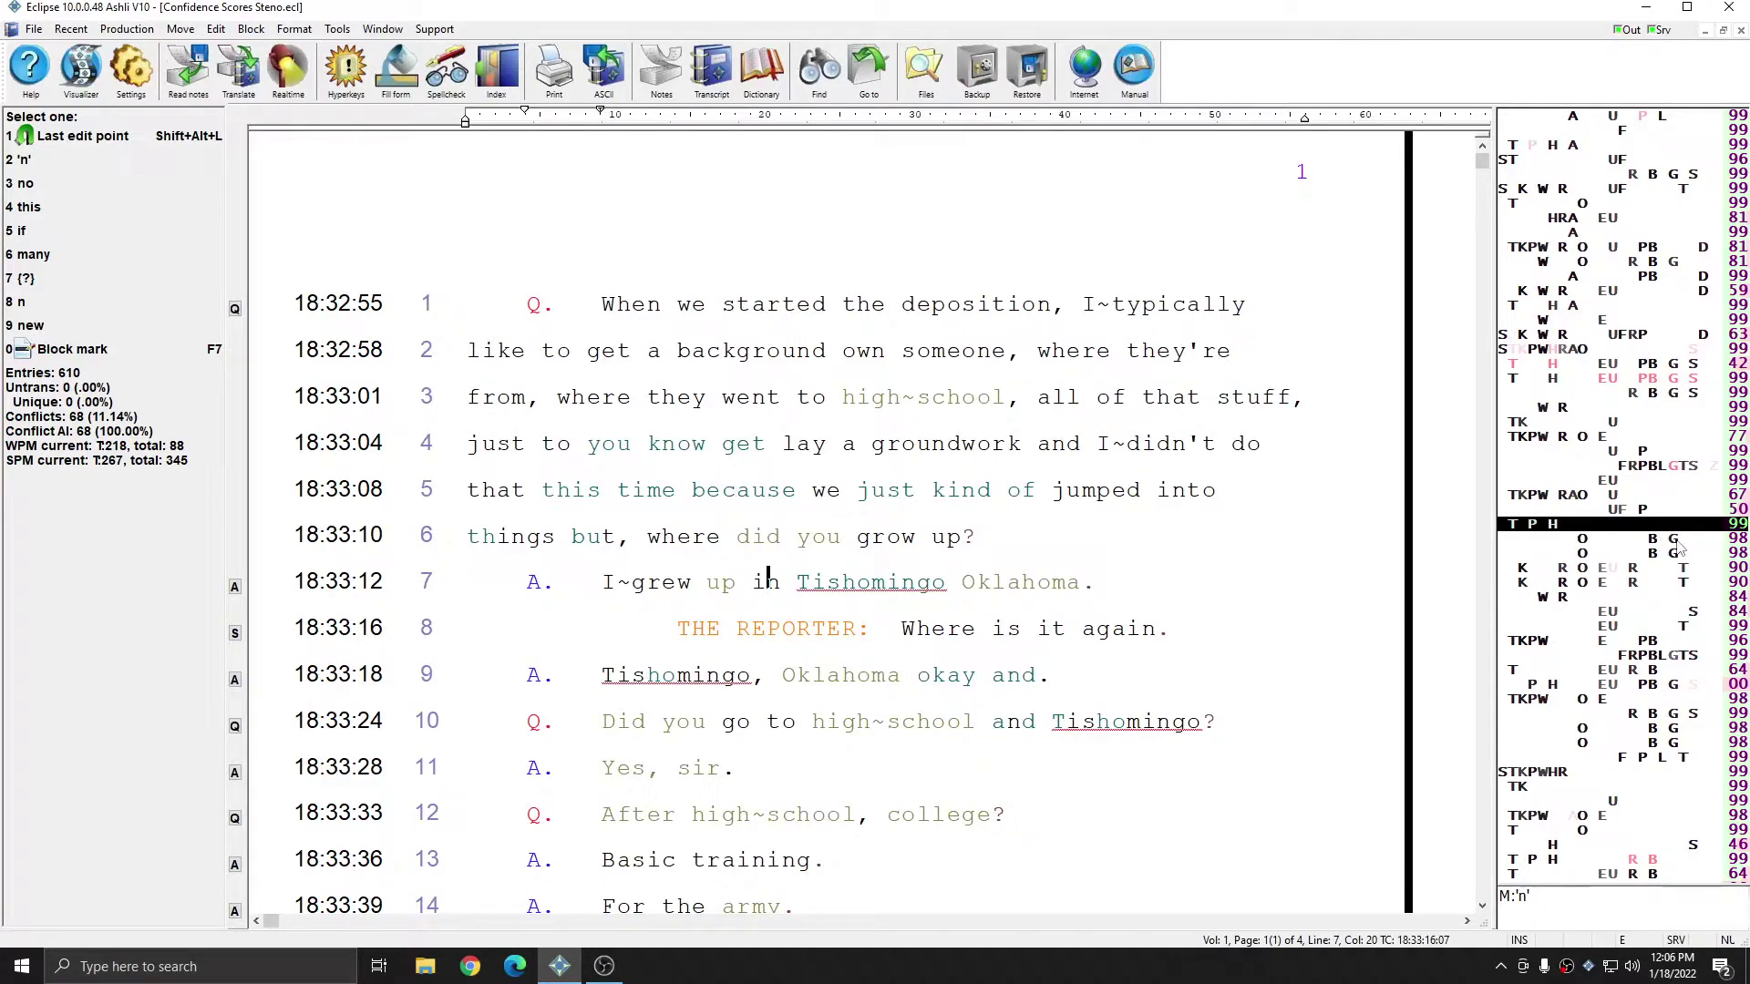
# Check the notebar scores for "When", "we", "deposition" and "I" on line 1, and for "lay" on line 4
pyautogui.click(614, 306)
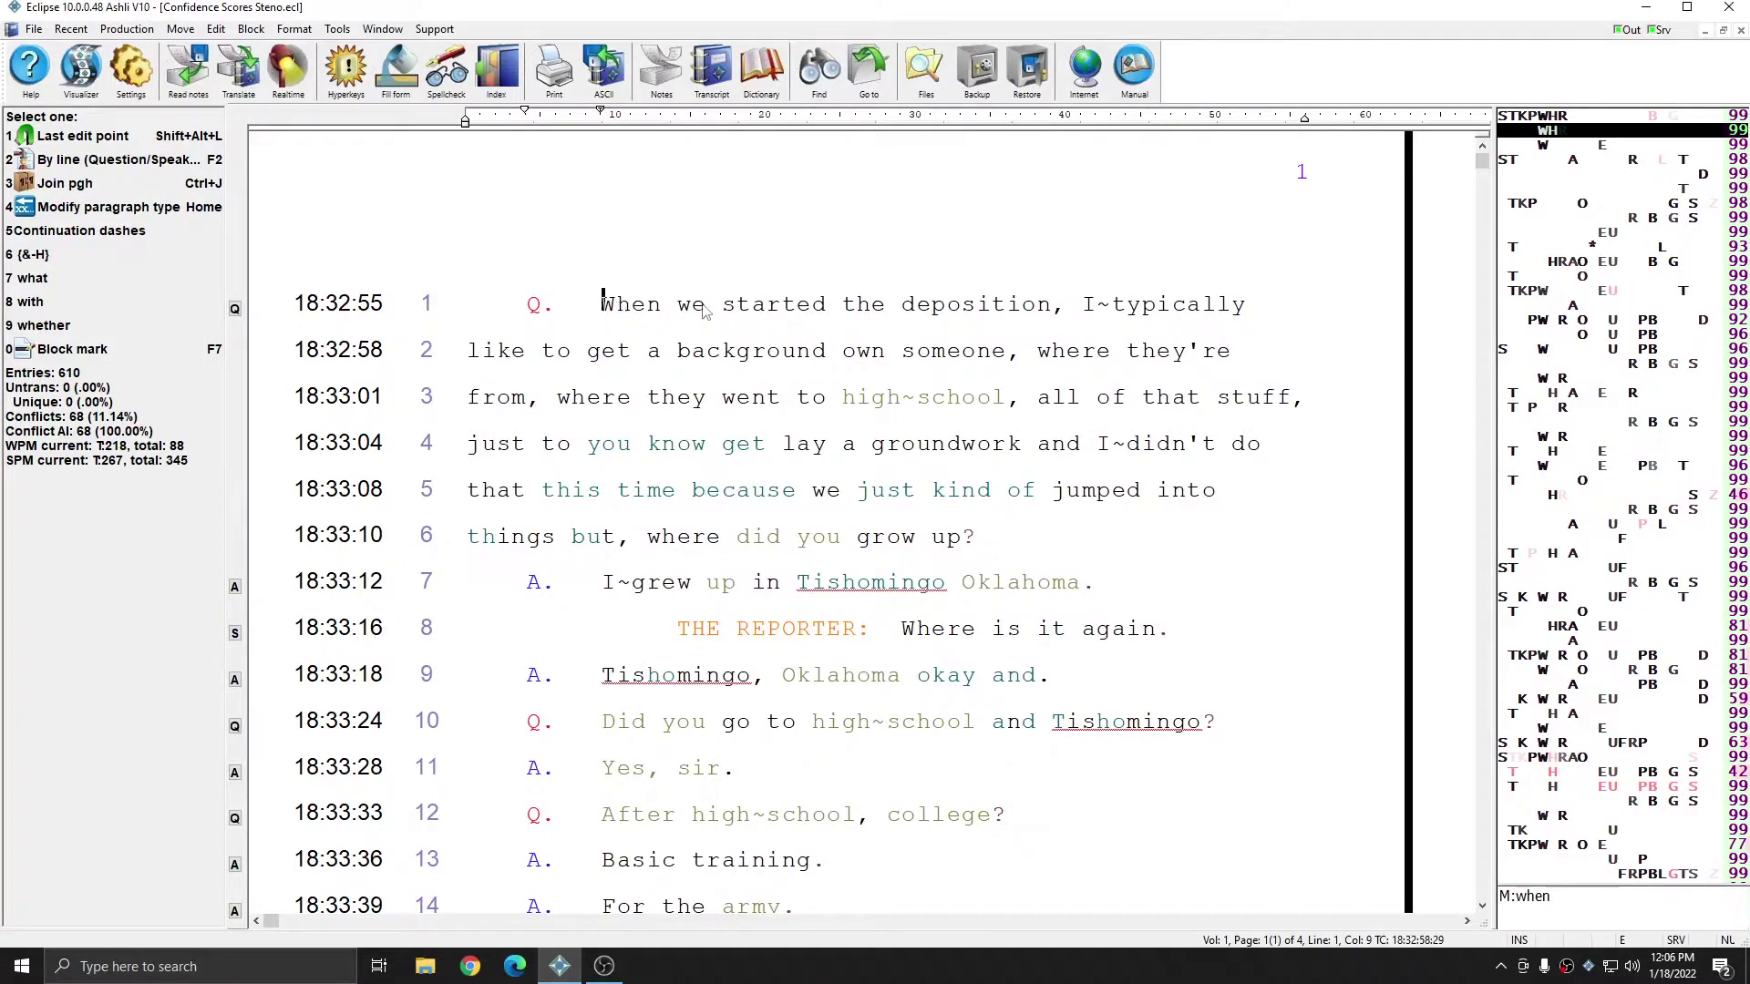
pyautogui.click(692, 309)
pyautogui.click(904, 308)
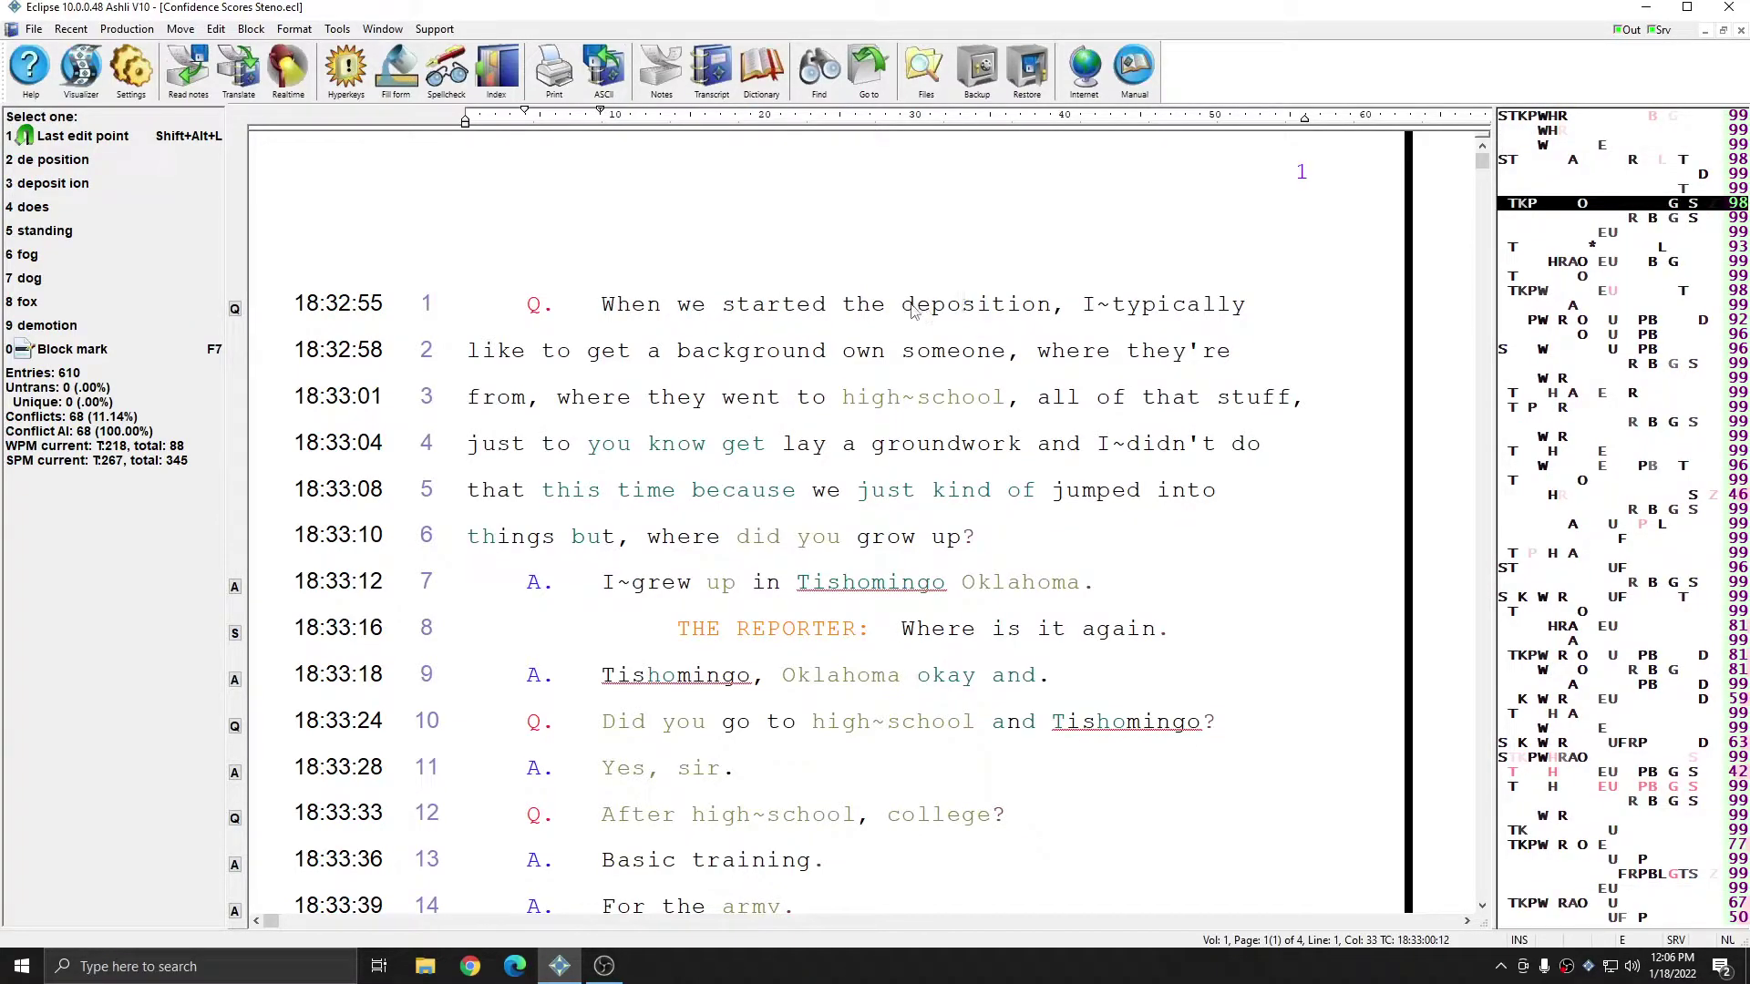
pyautogui.click(1092, 307)
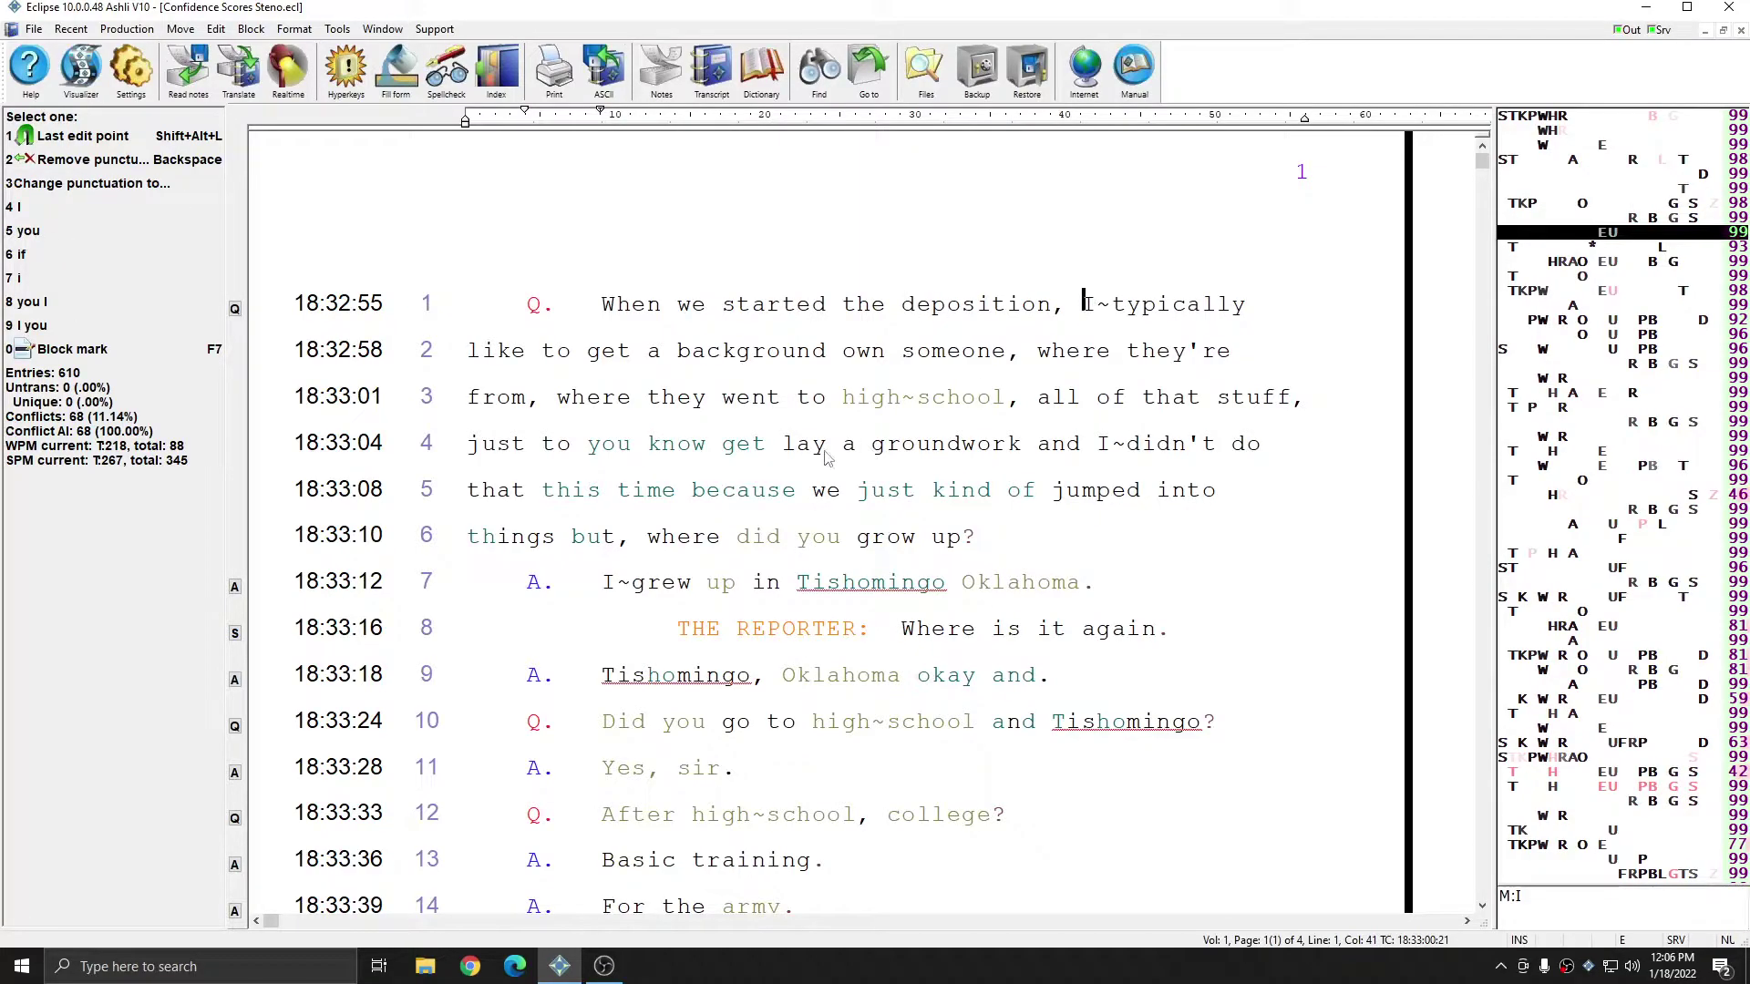
pyautogui.click(789, 445)
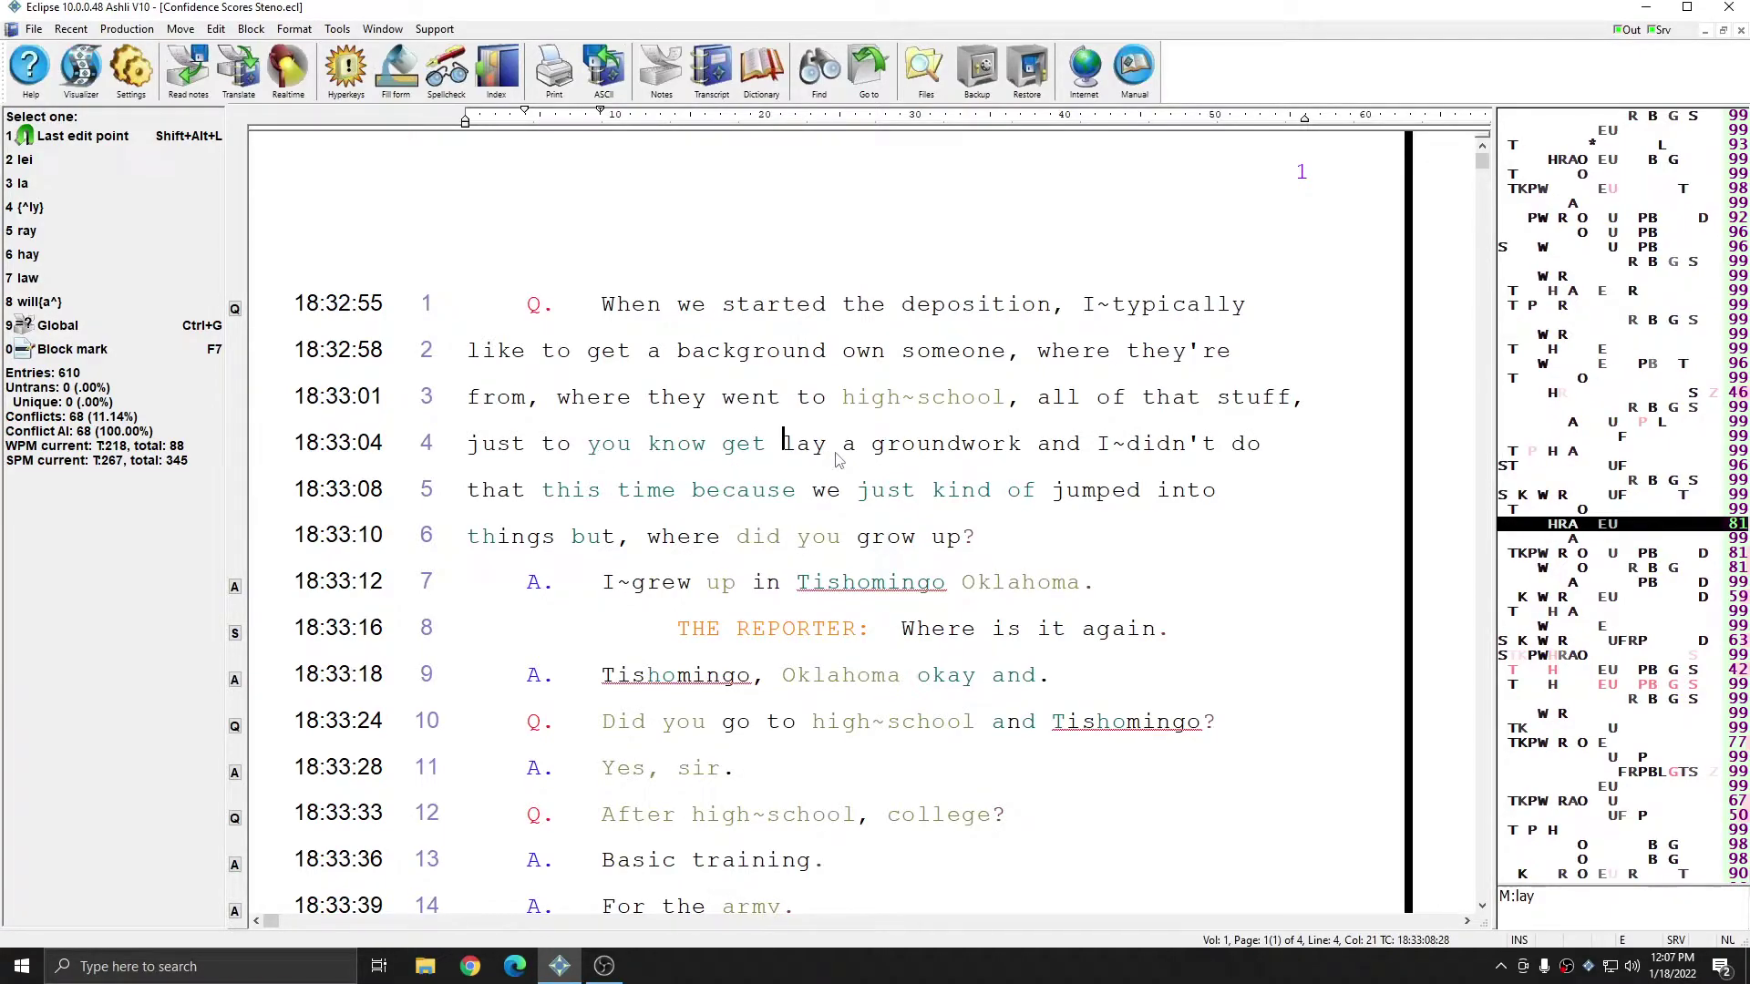
# Close the steno transcript and open Confidence Scores Vox.ecl, placing the cursor at the first question
pyautogui.hotkey('ctrl', 'F4')
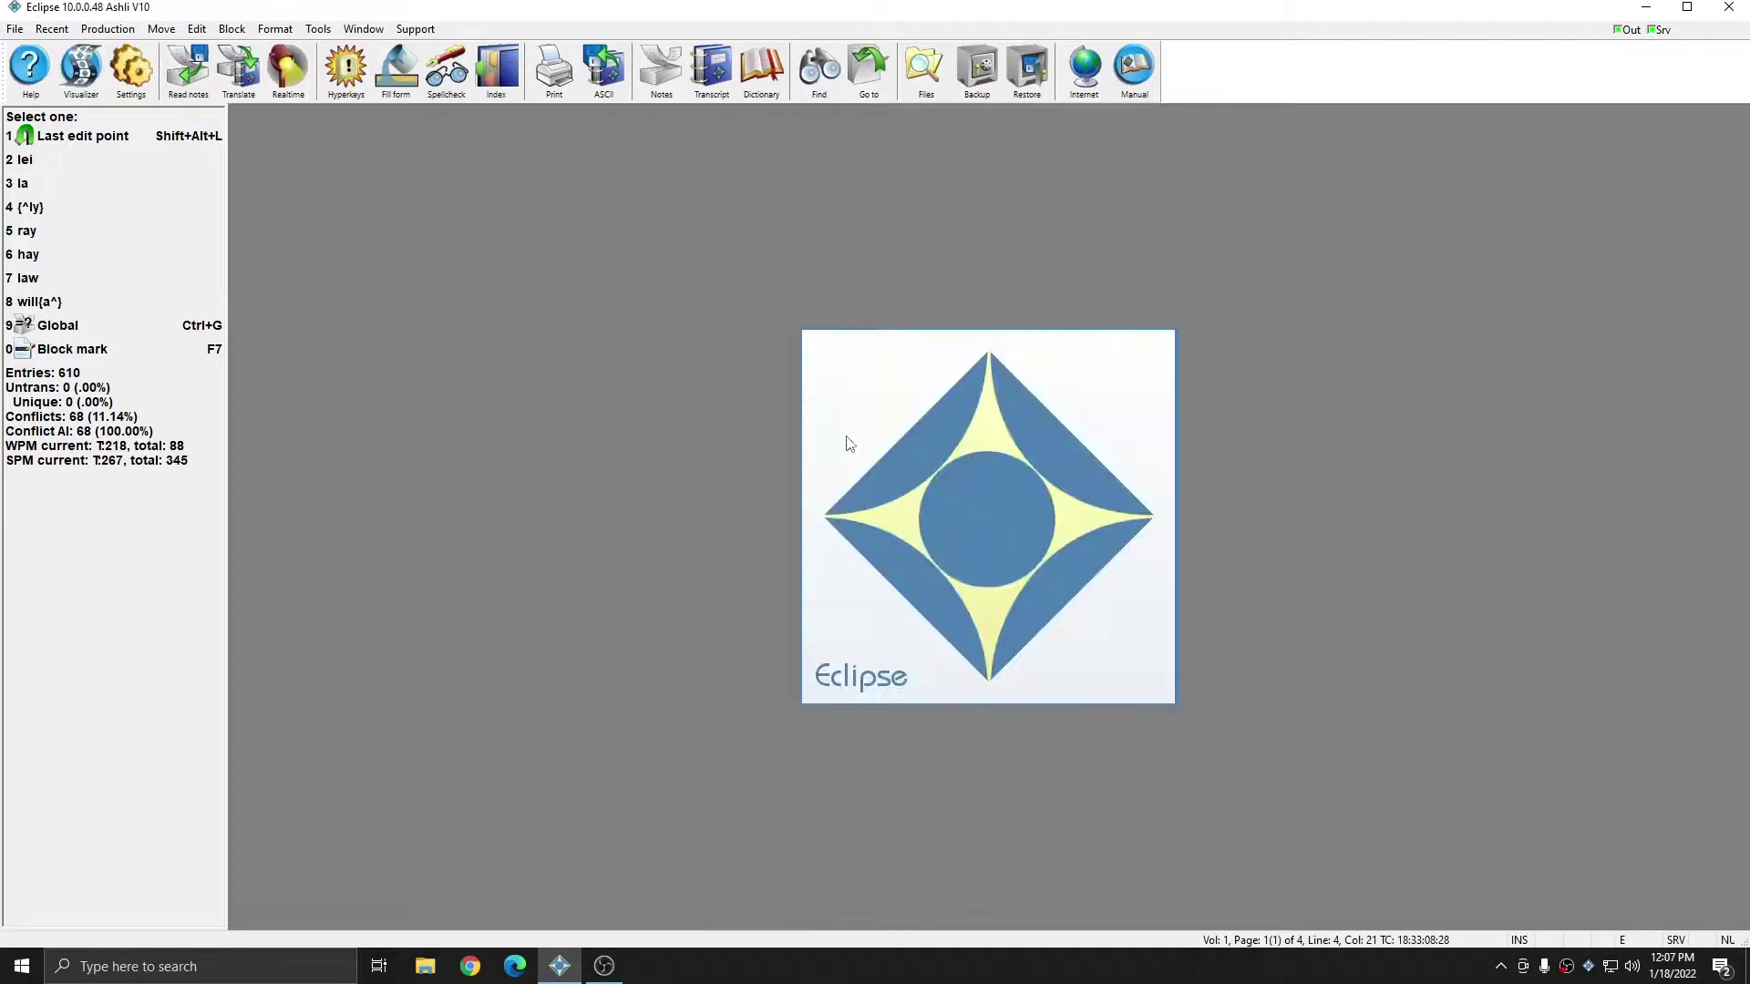
pyautogui.hotkey('alt', 'e')
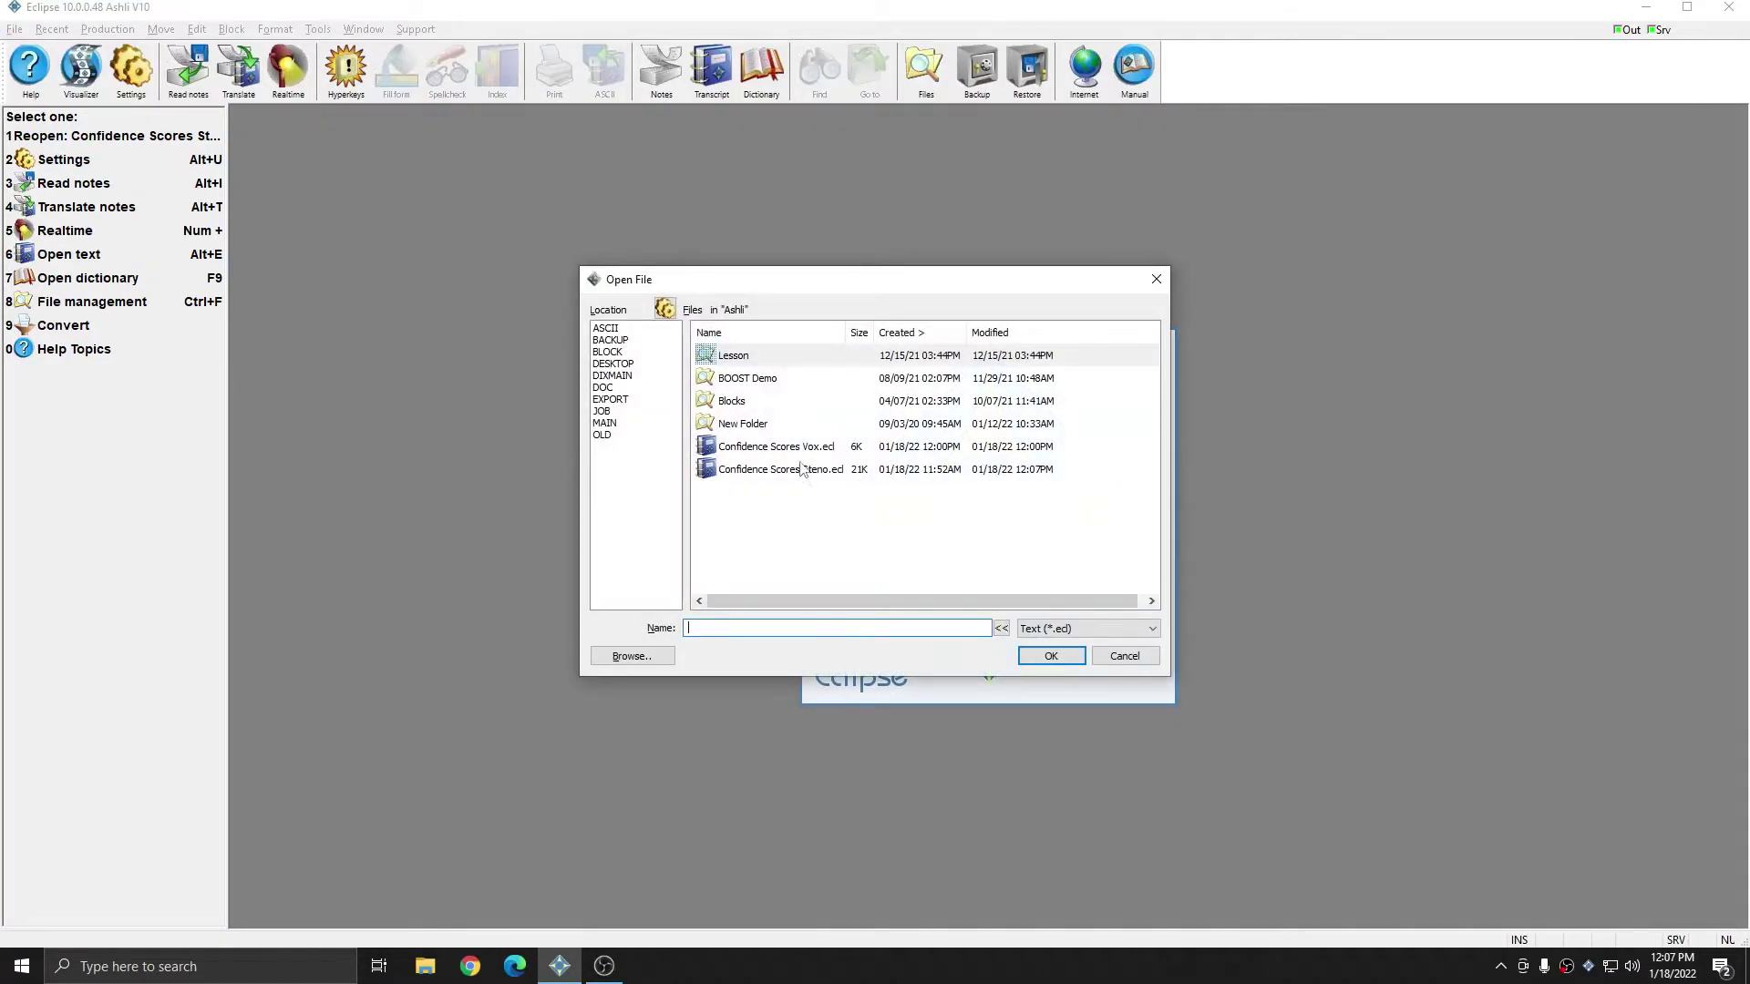
pyautogui.doubleClick(777, 447)
pyautogui.hotkey('ctrl', 'Home')
pyautogui.click(592, 339)
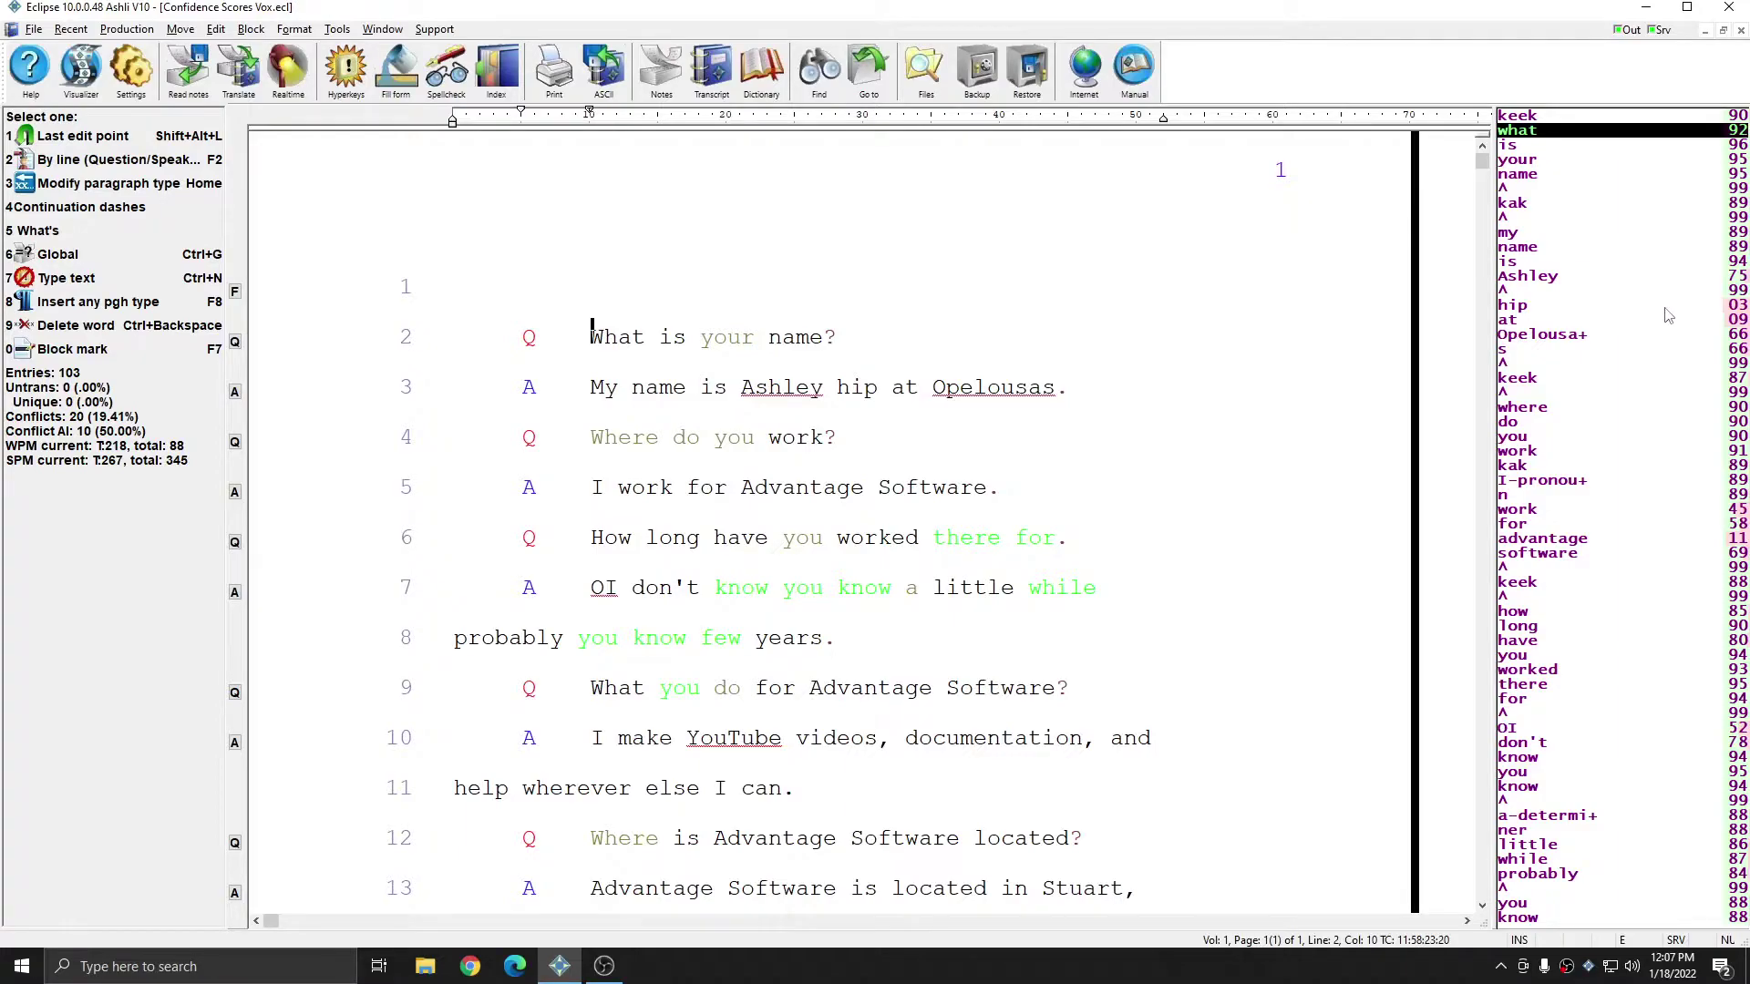
# Inspect the notebar scores for the speaker's first name, "hip" and "Opelousas" in the first answer
pyautogui.click(1668, 276)
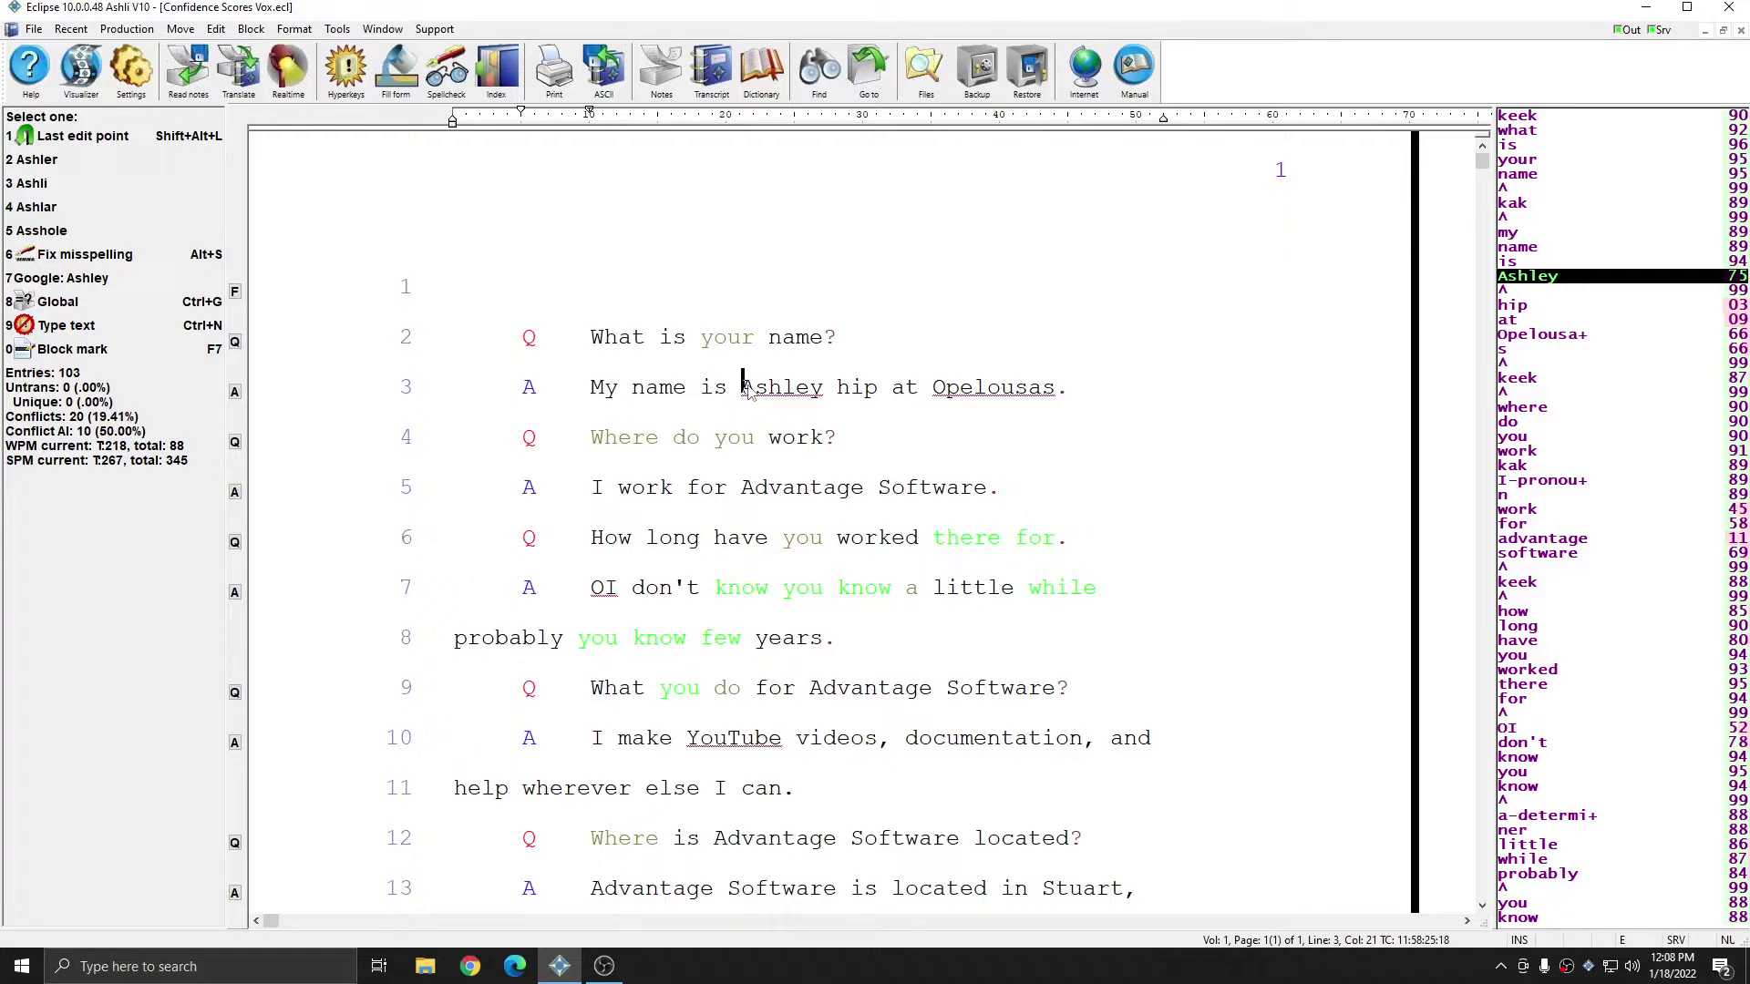
pyautogui.click(837, 388)
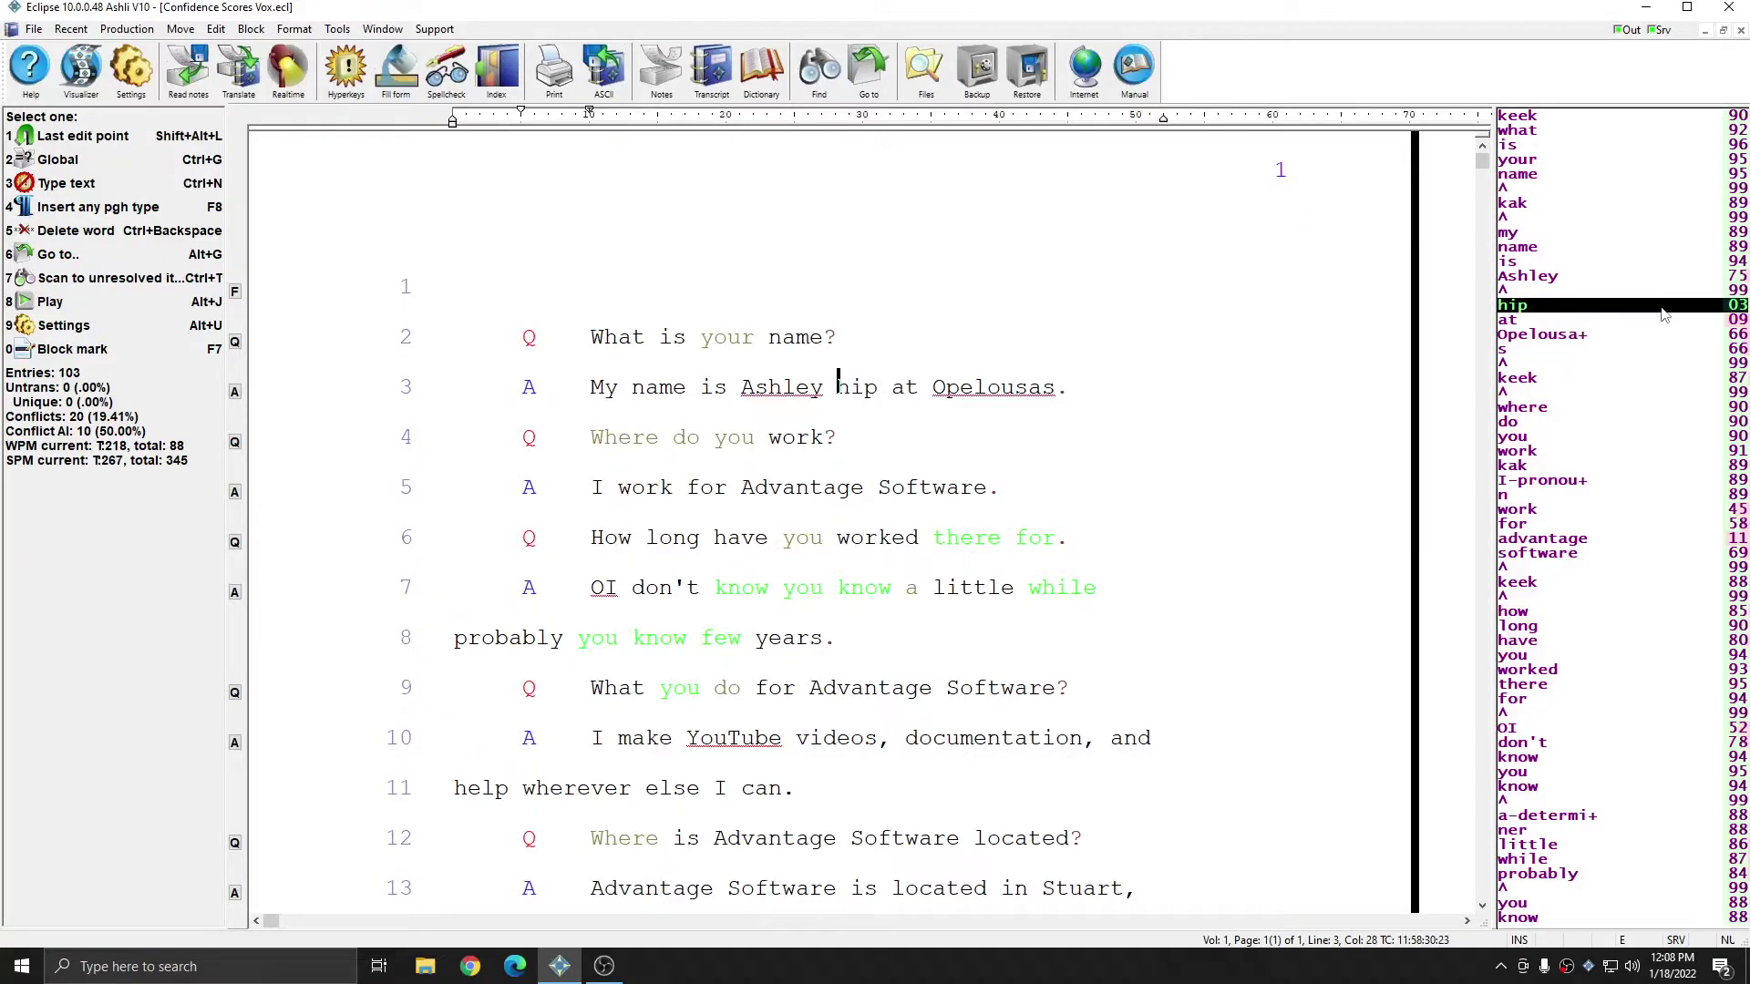
pyautogui.click(948, 387)
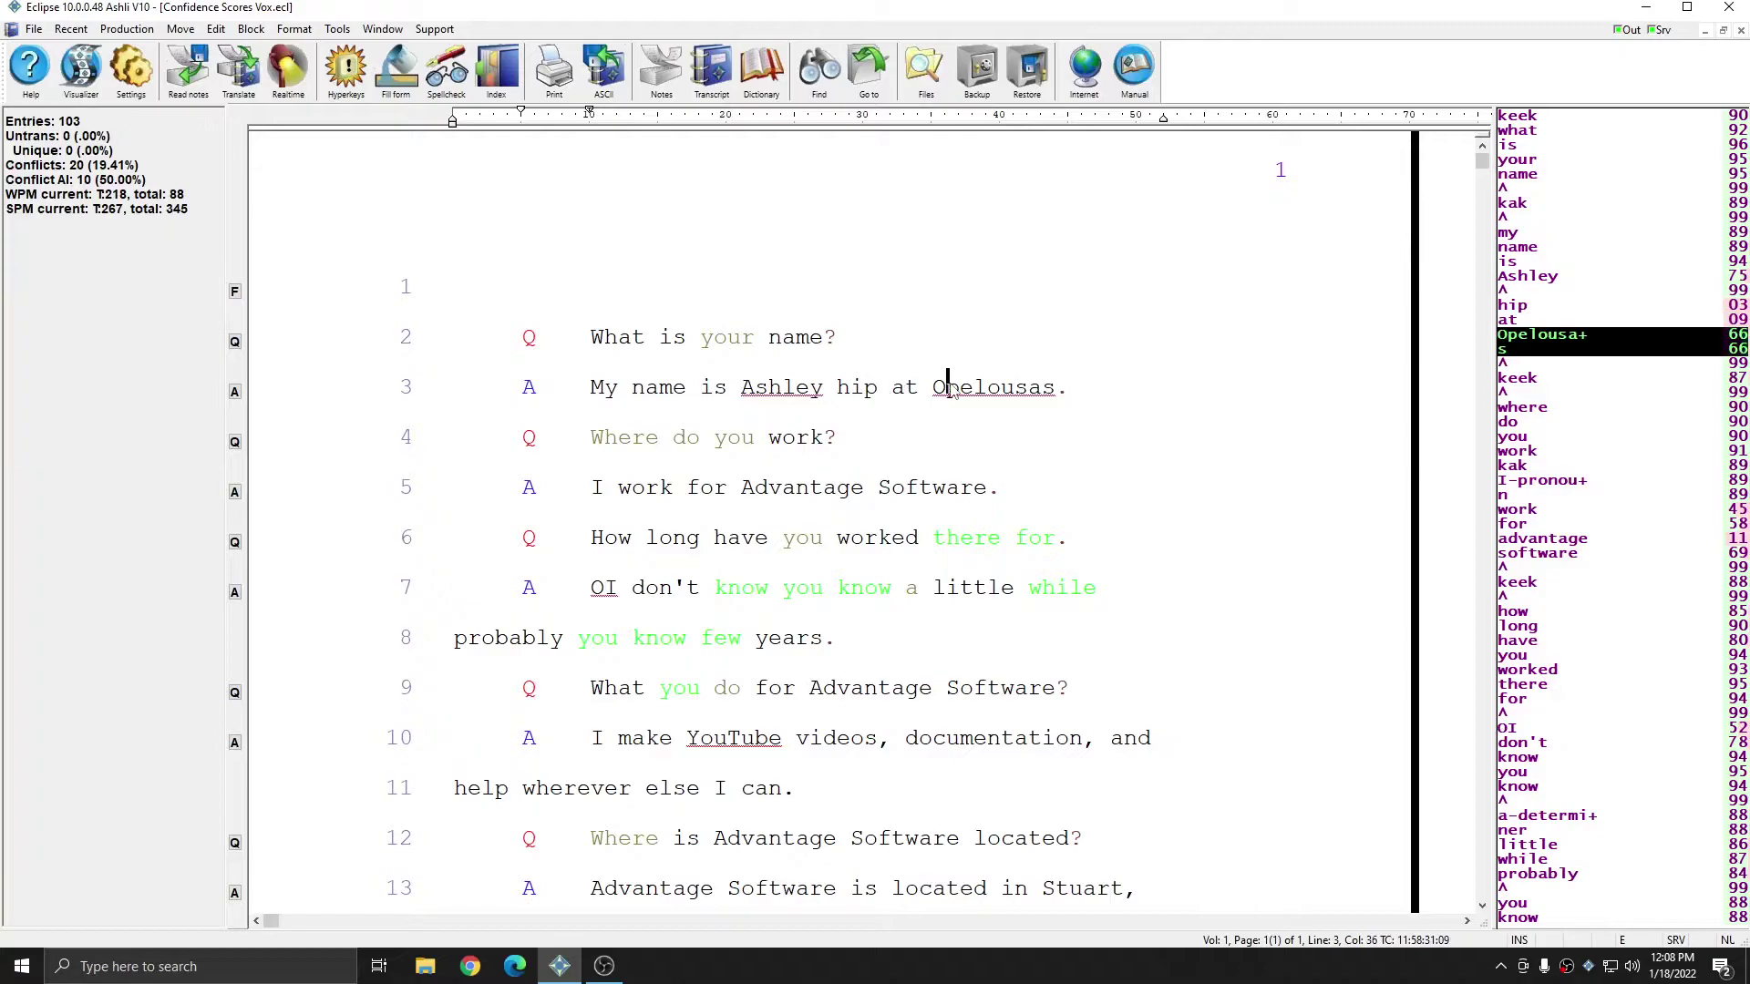
pyautogui.rightClick(948, 388)
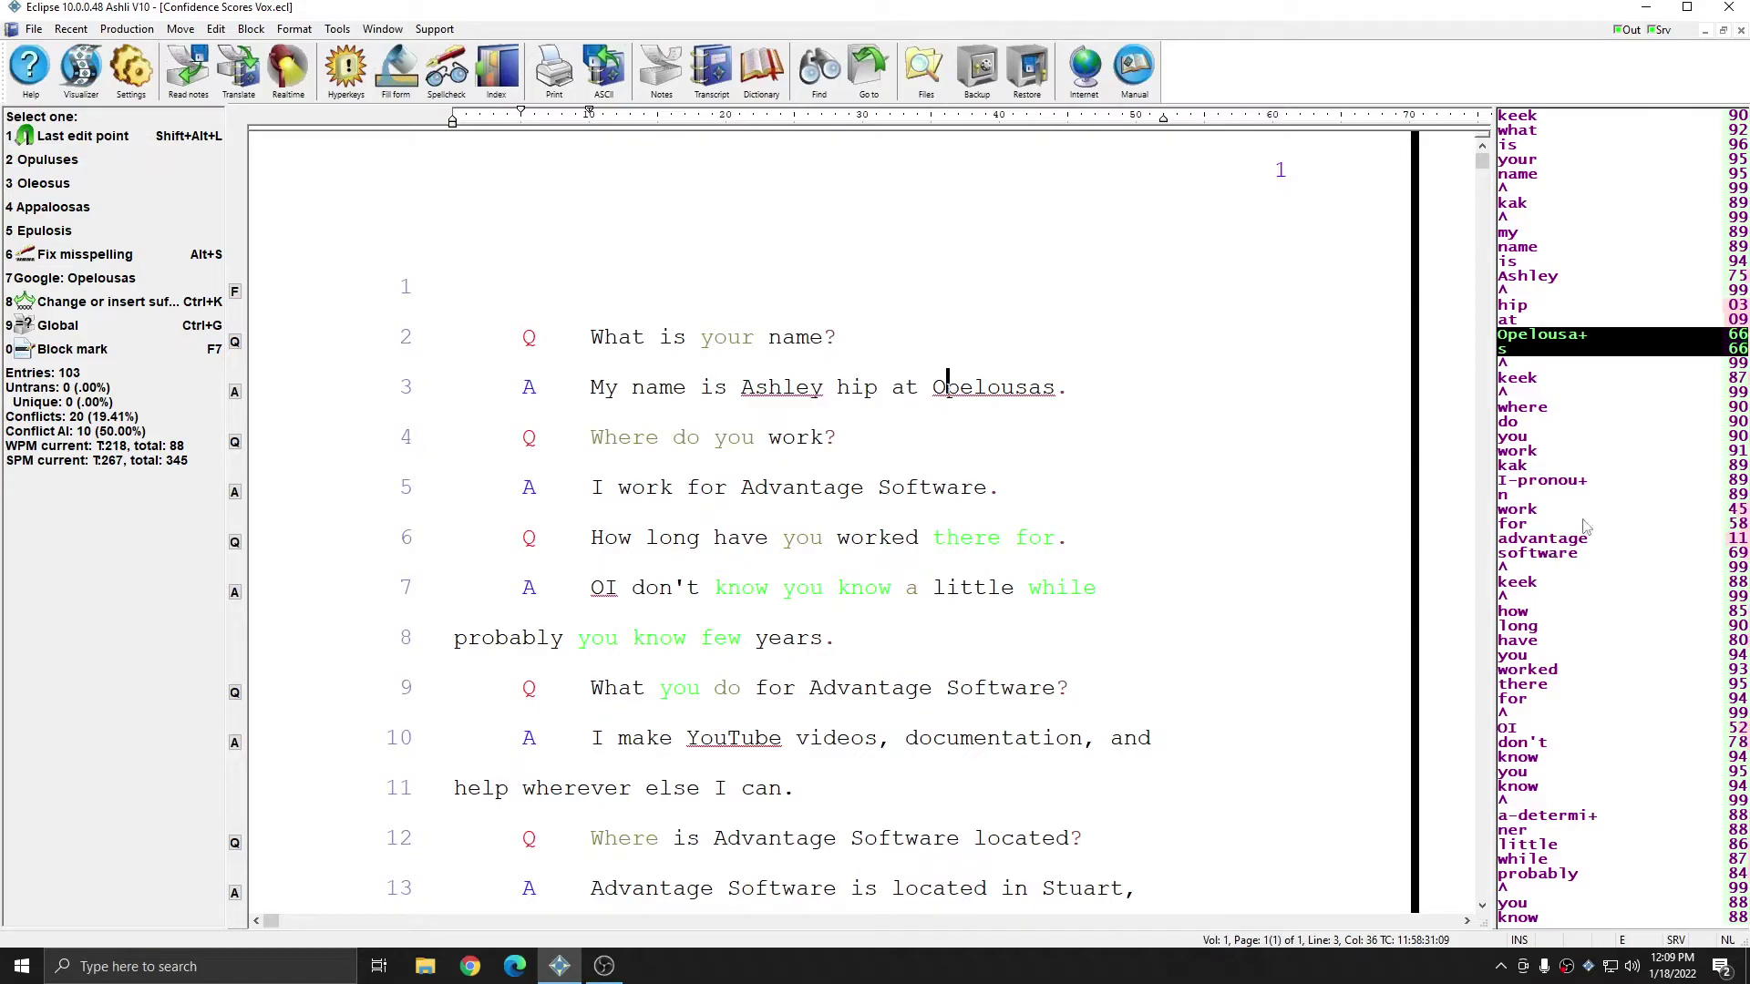
# Turn off confidence scores in the notebar options and review the same option in the user display settings
pyautogui.rightClick(1618, 399)
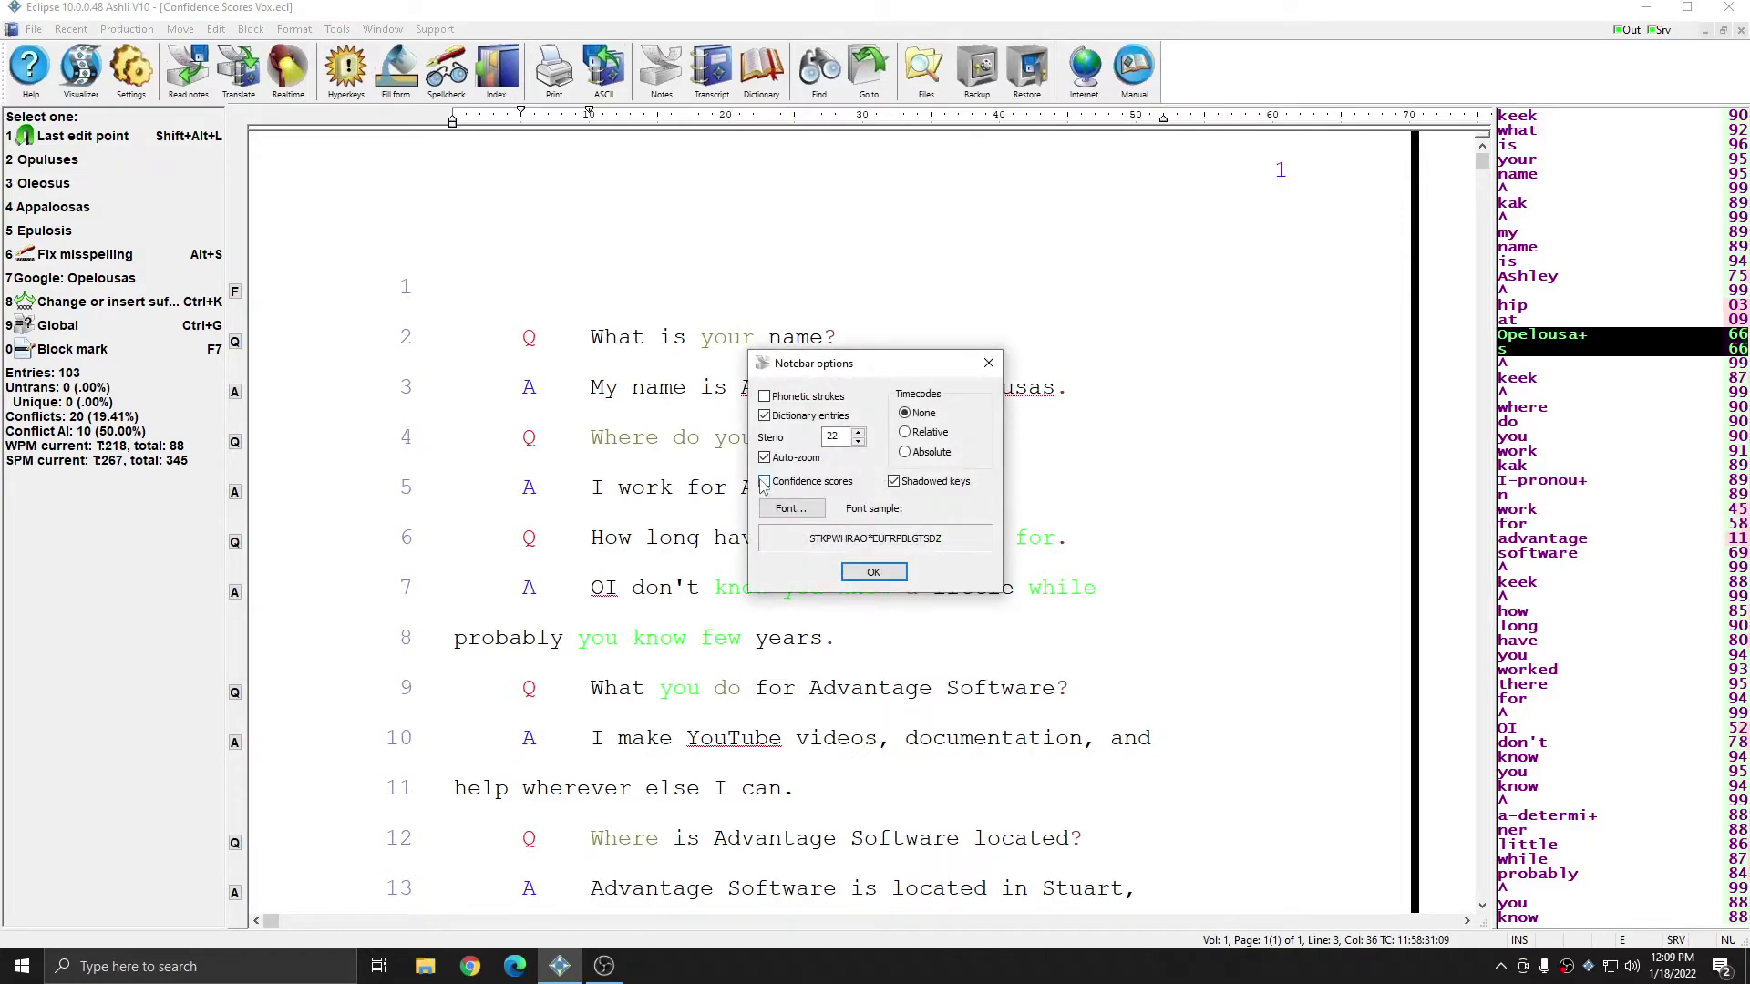
pyautogui.click(872, 572)
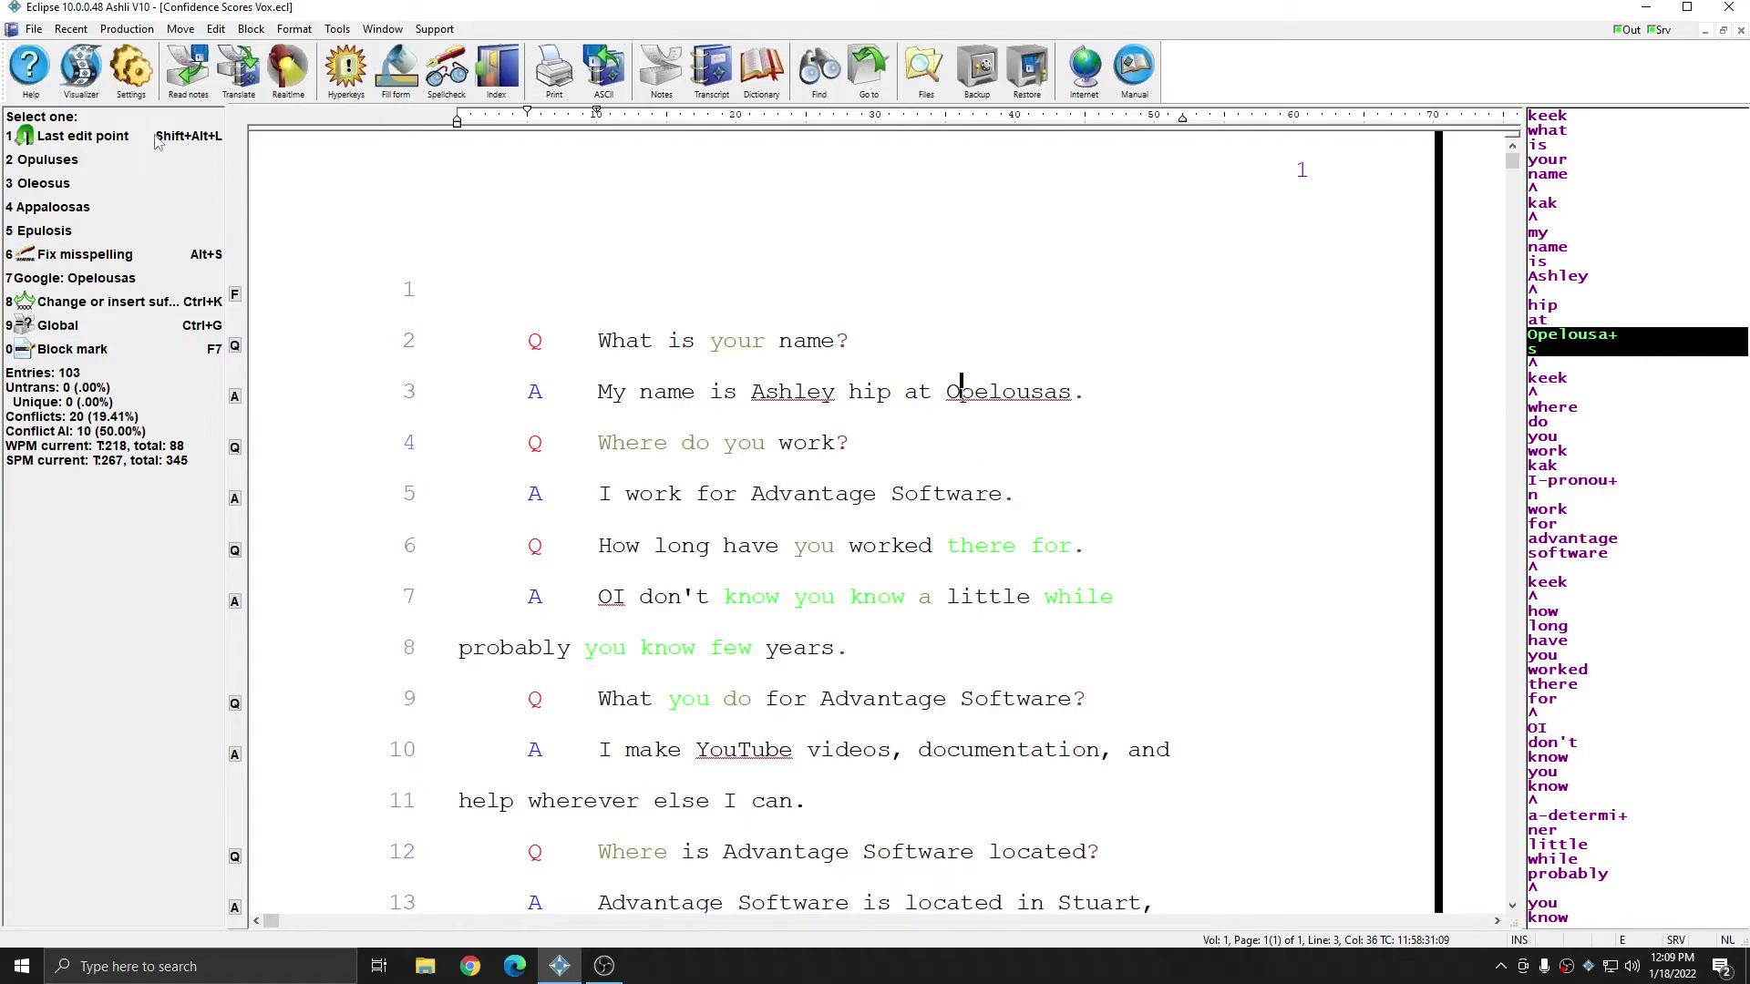
pyautogui.click(132, 70)
pyautogui.click(995, 356)
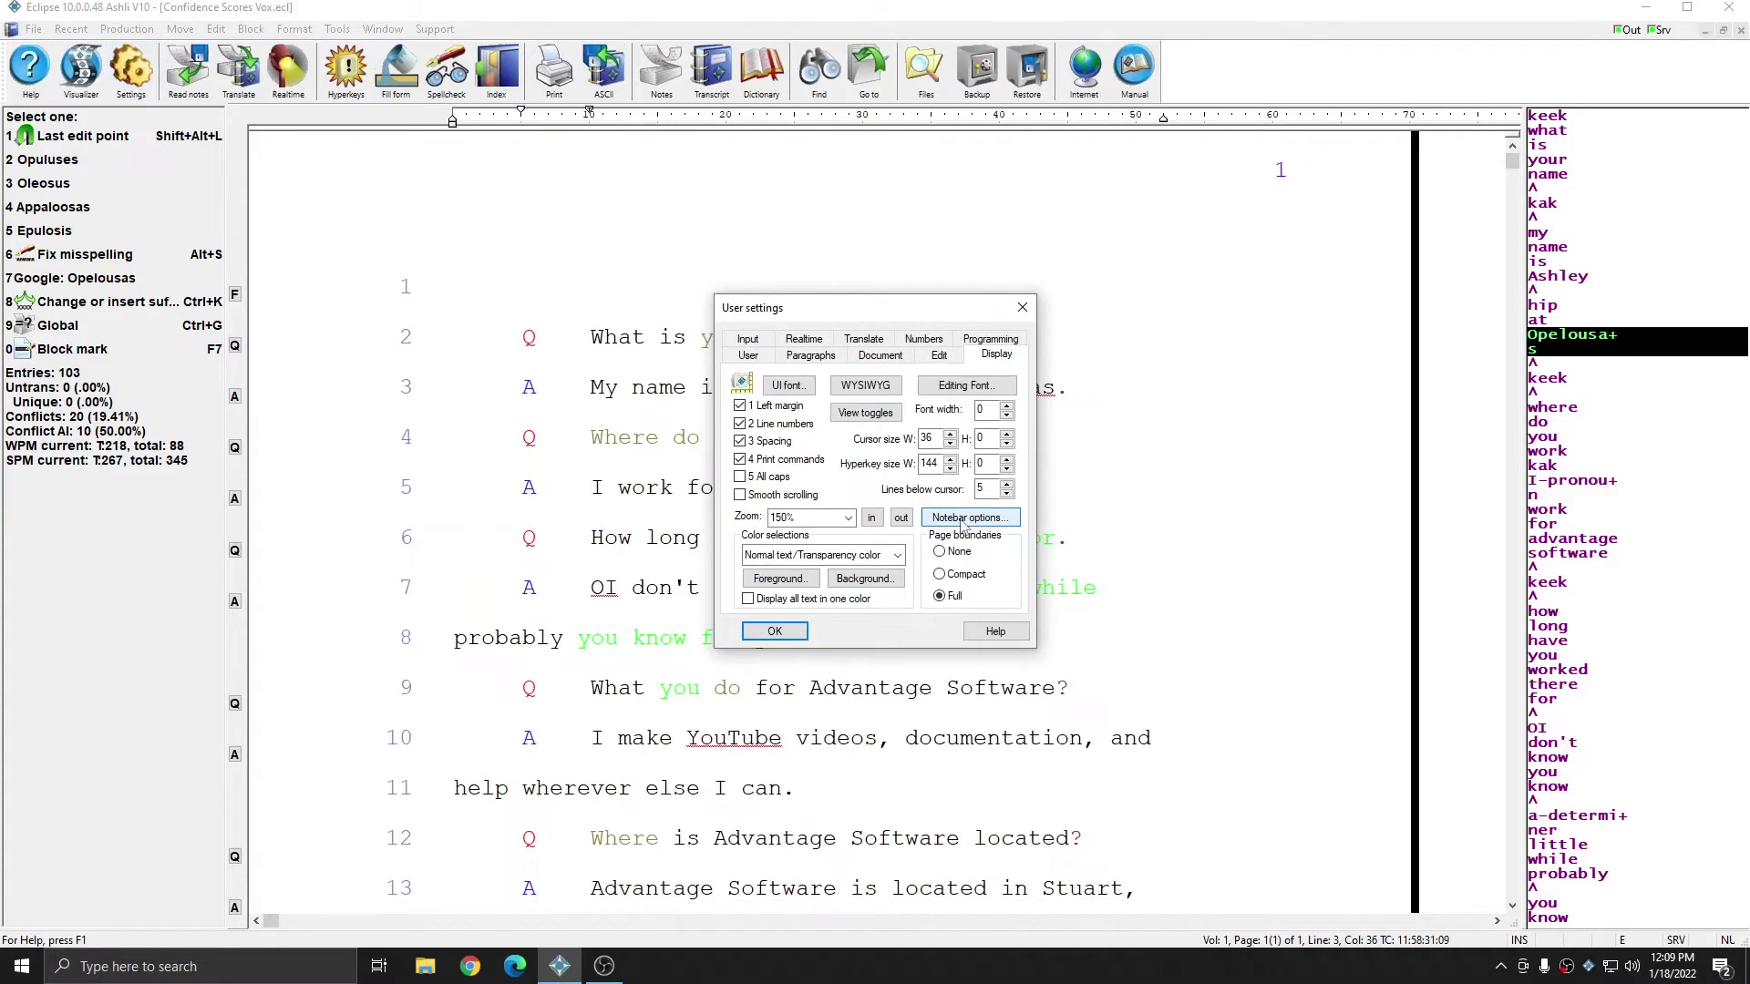
pyautogui.click(963, 518)
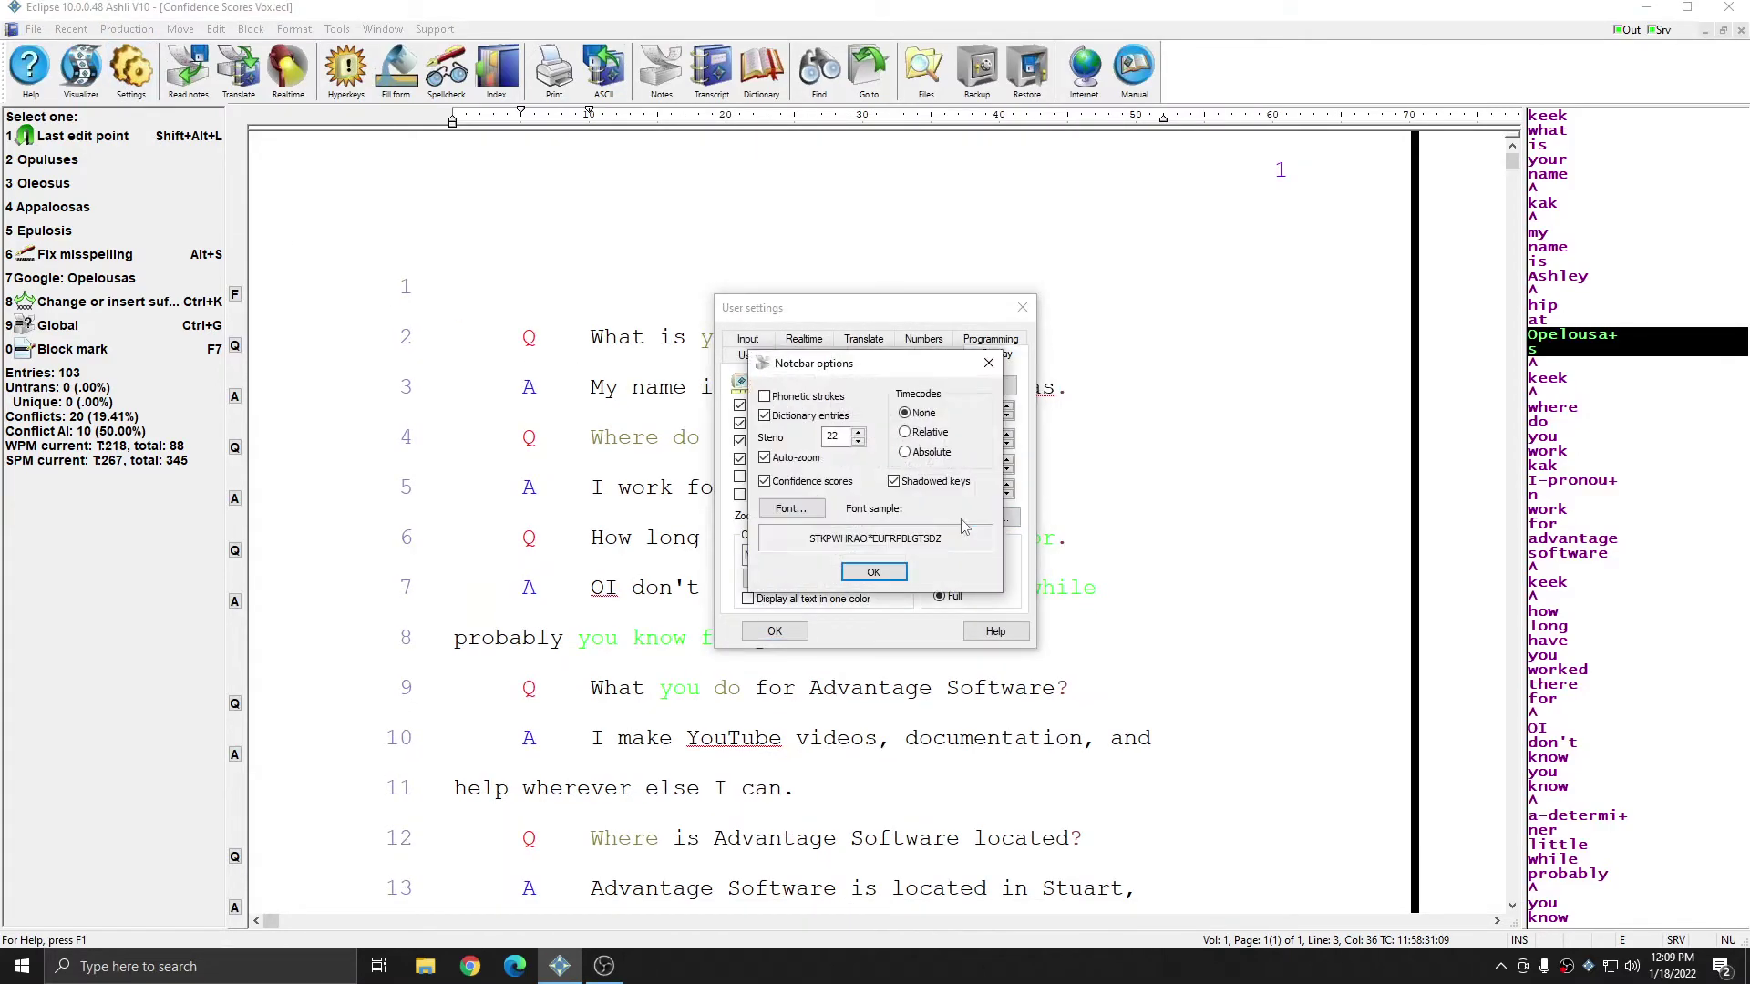
pyautogui.click(873, 572)
pyautogui.click(775, 630)
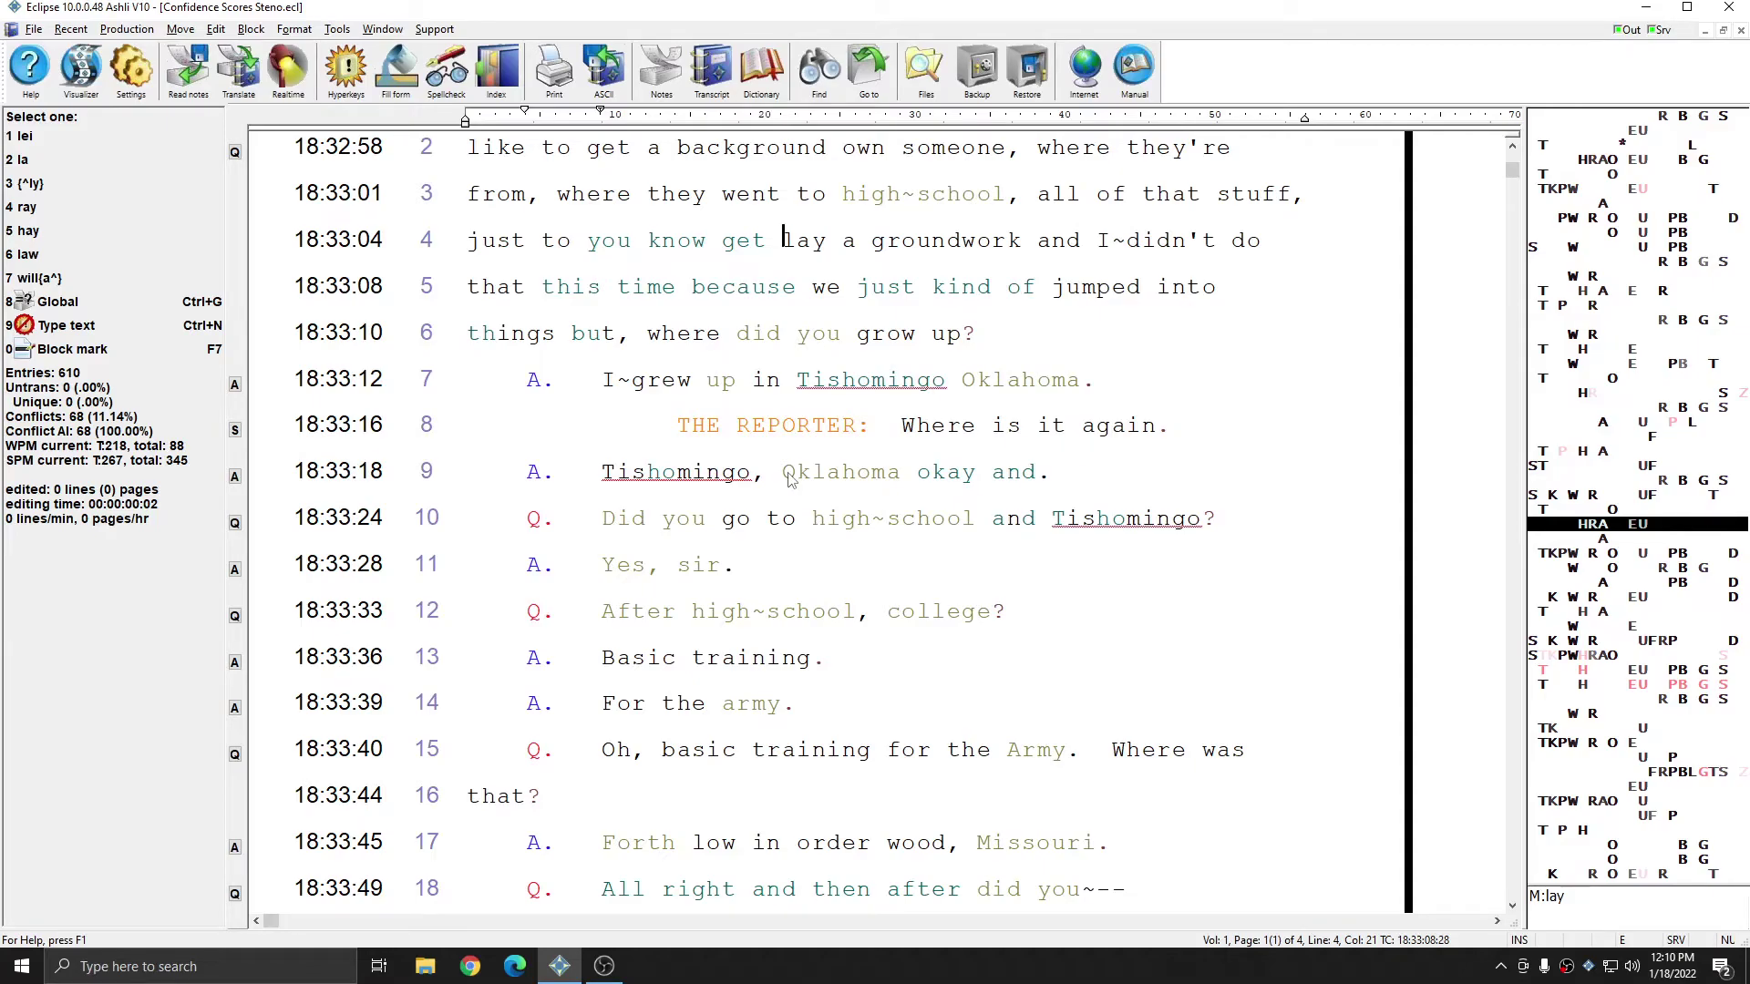
# Close the Confidence Scores Steno transcript
pyautogui.hotkey('ctrl', 'F4')
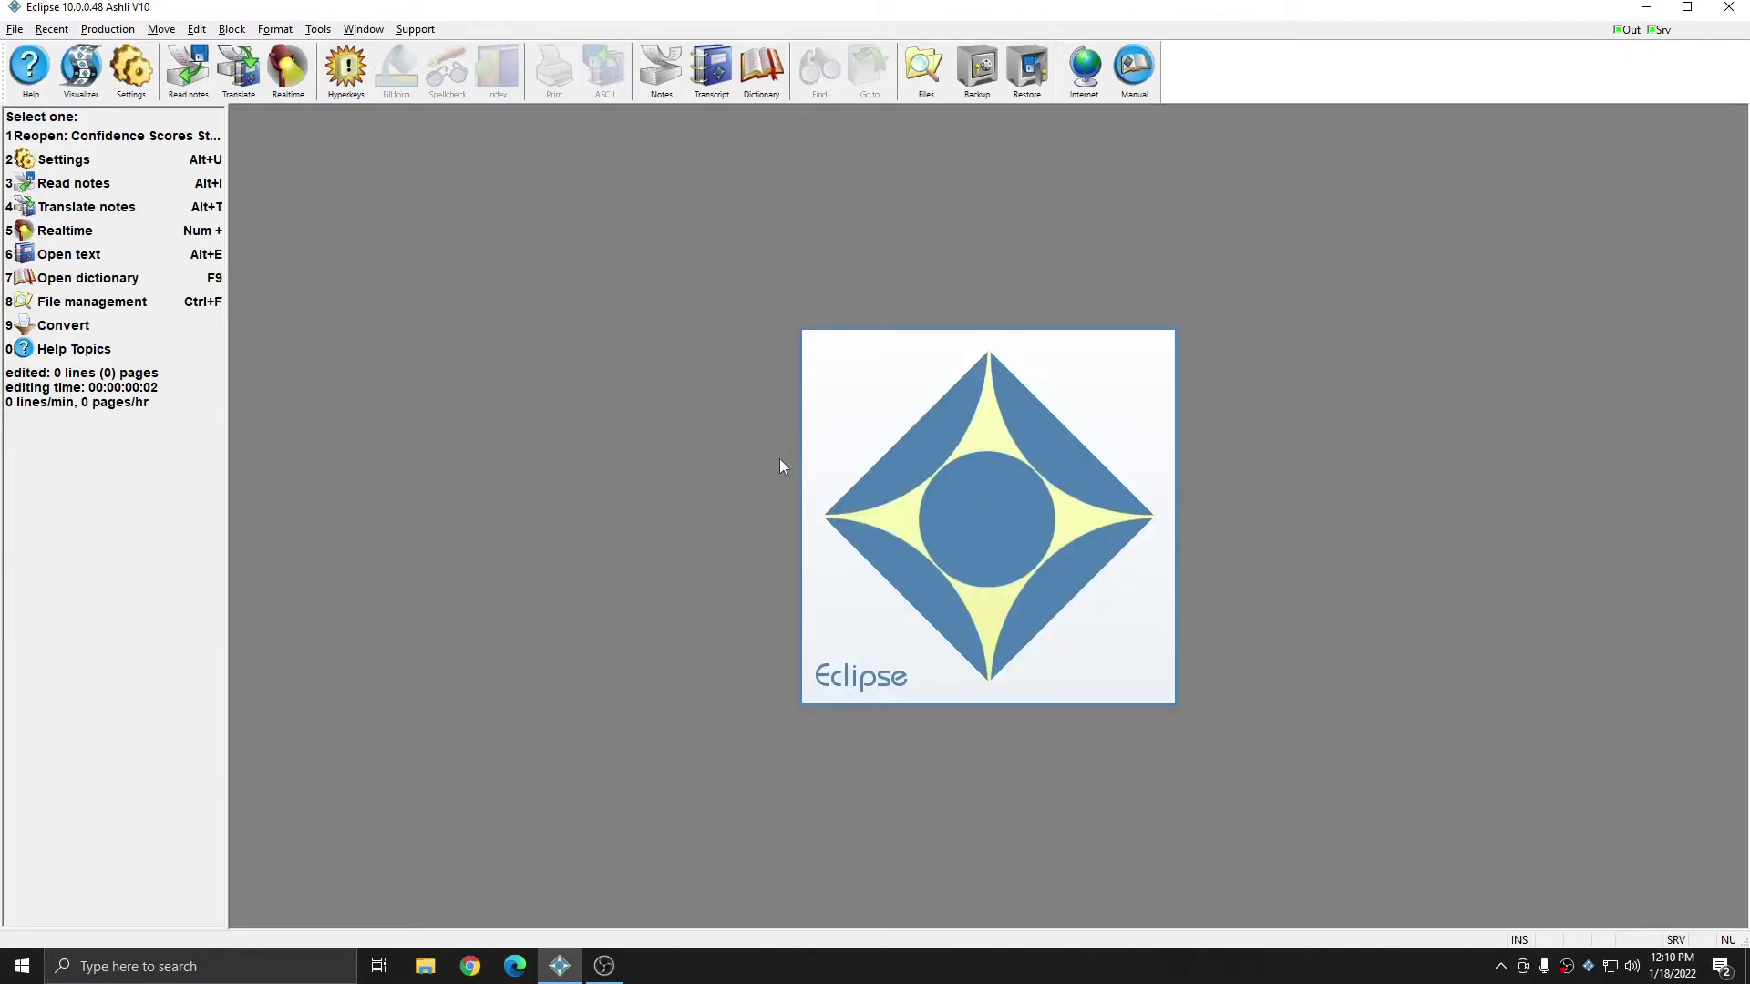